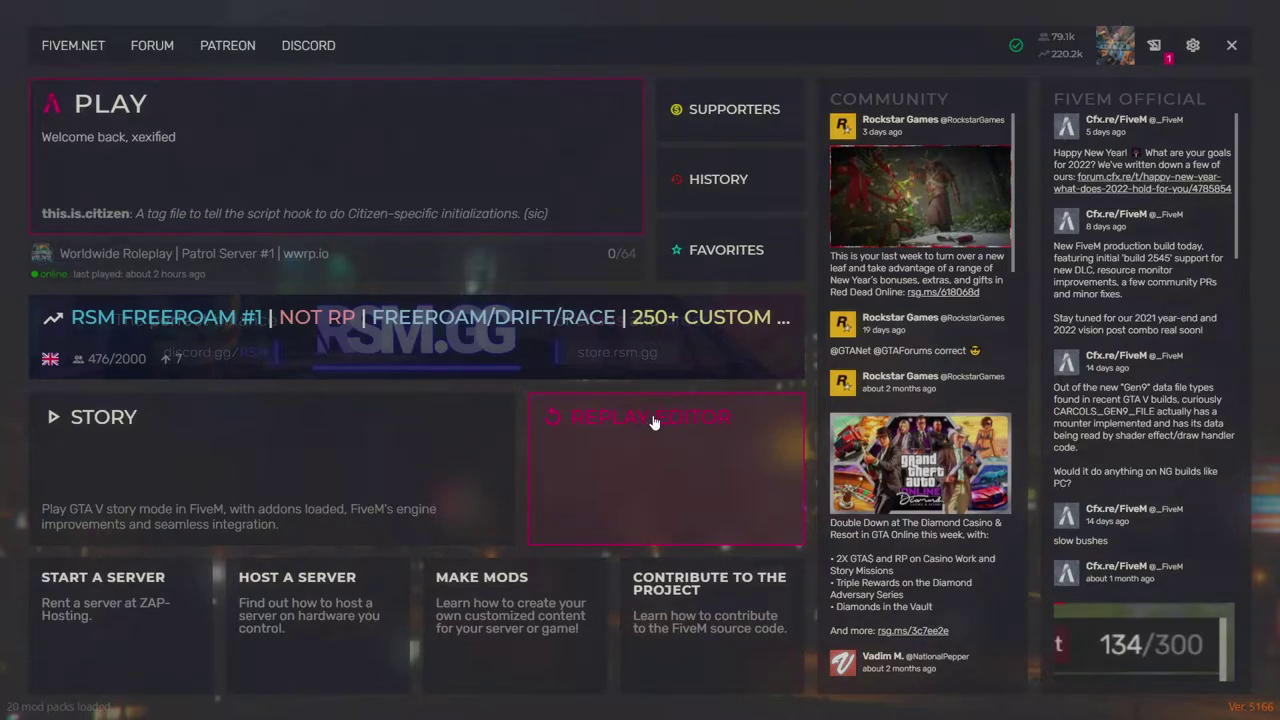
Launch the Replay Editor and create a new Rockstar Editor project
click(653, 423)
click(640, 430)
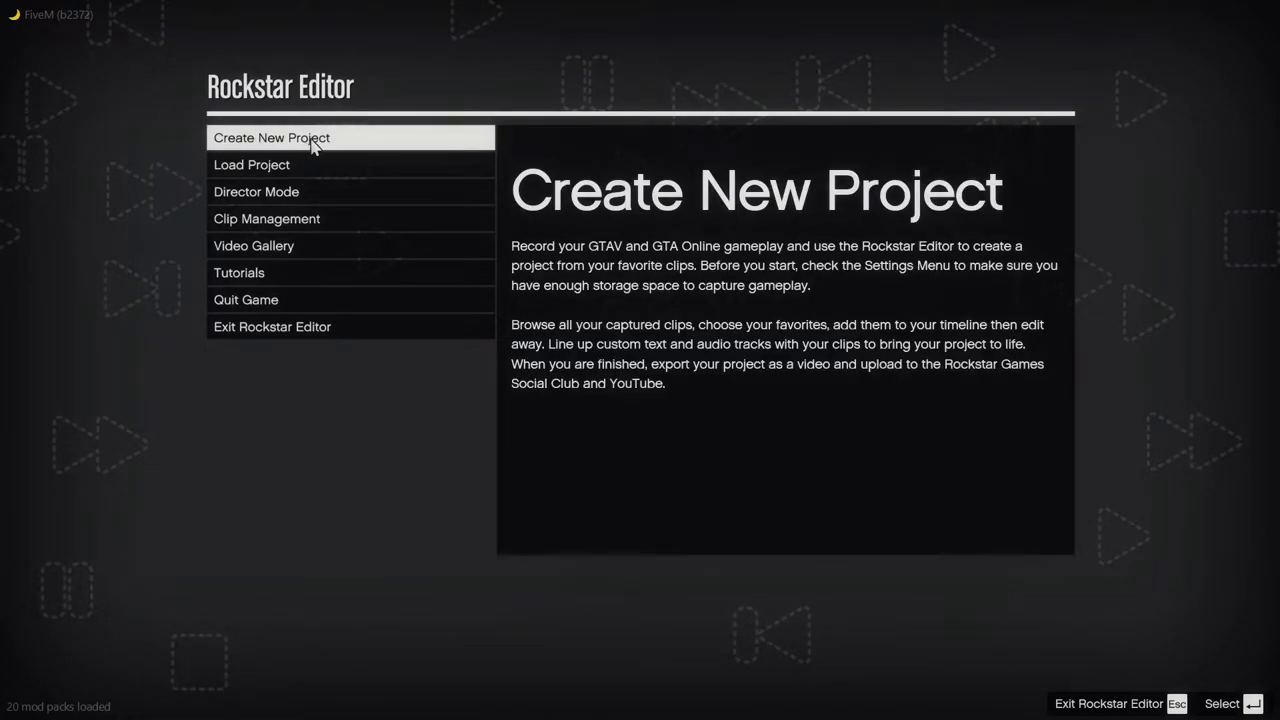
click(312, 142)
key(Return)
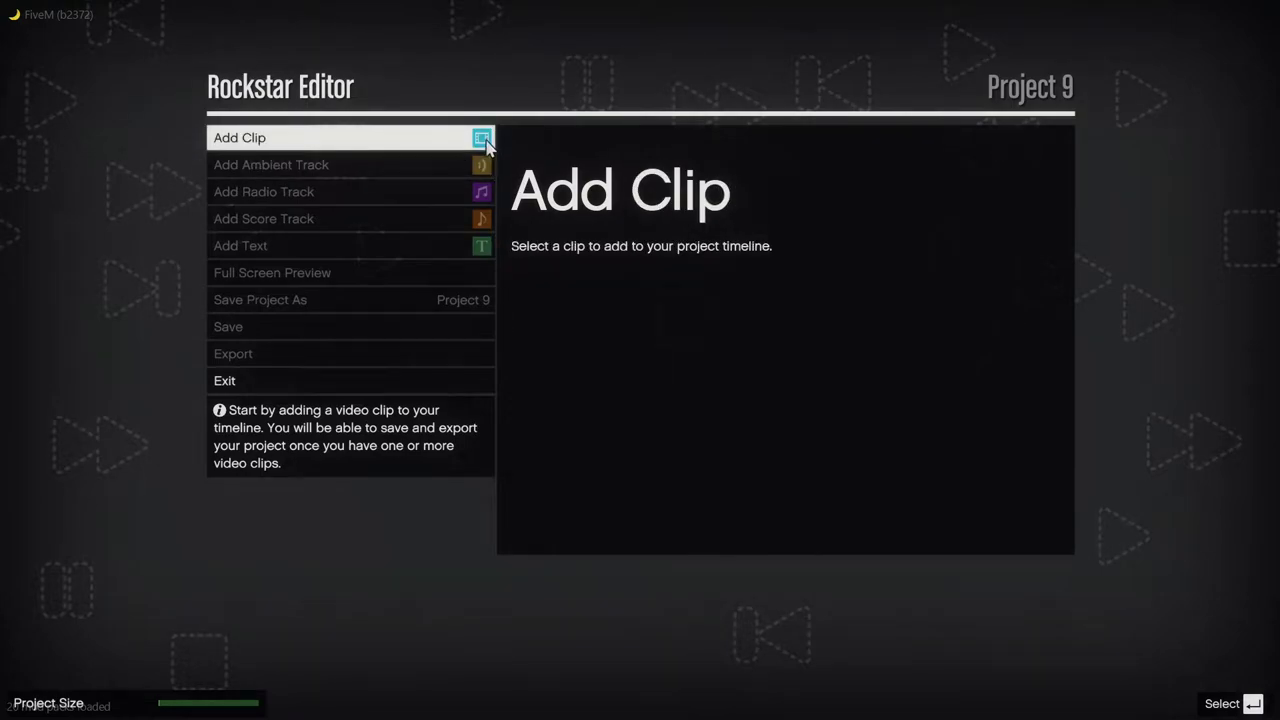
Start adding a clip to the project and open the list of recorded clips sorted by date
click(256, 143)
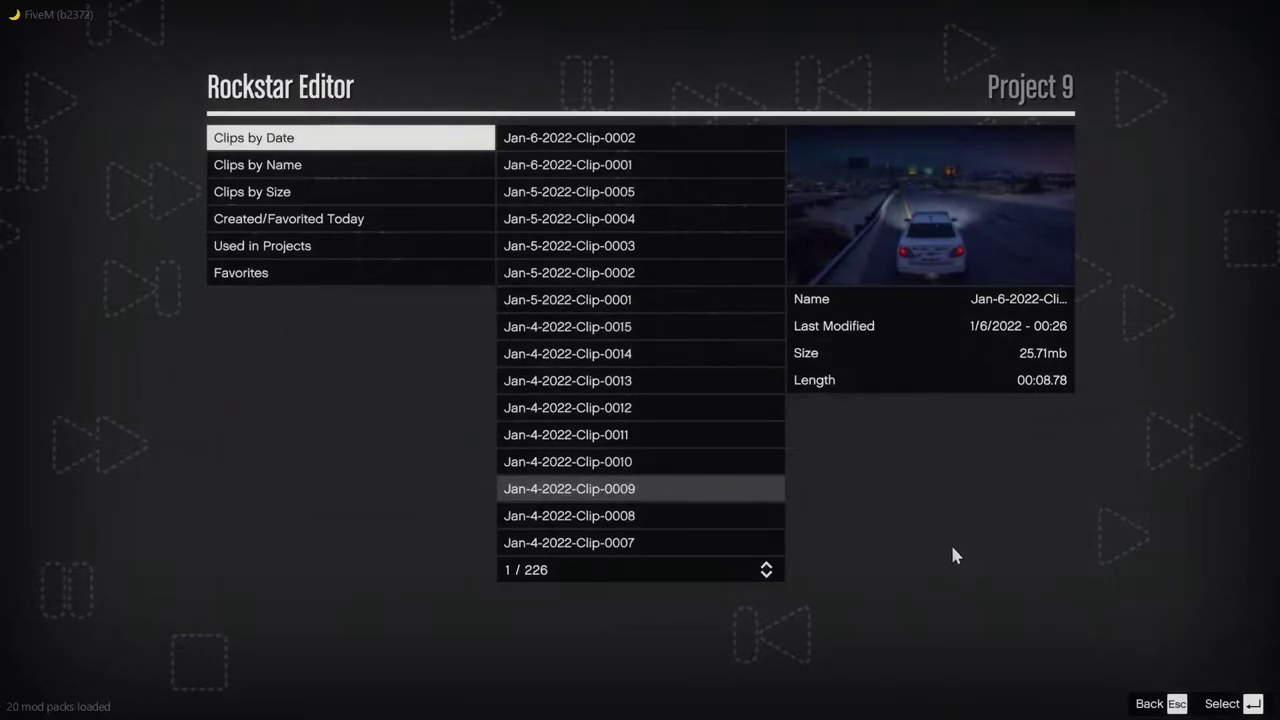
key(Down)
key(Up)
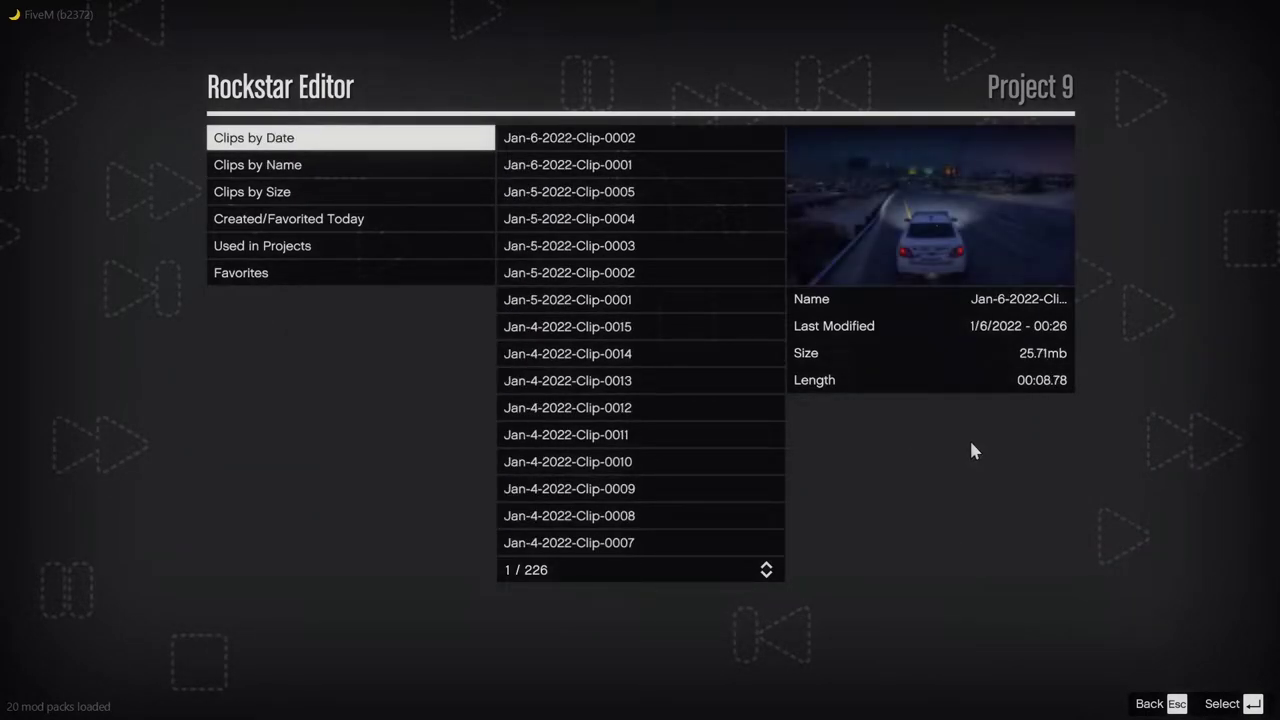
click(402, 164)
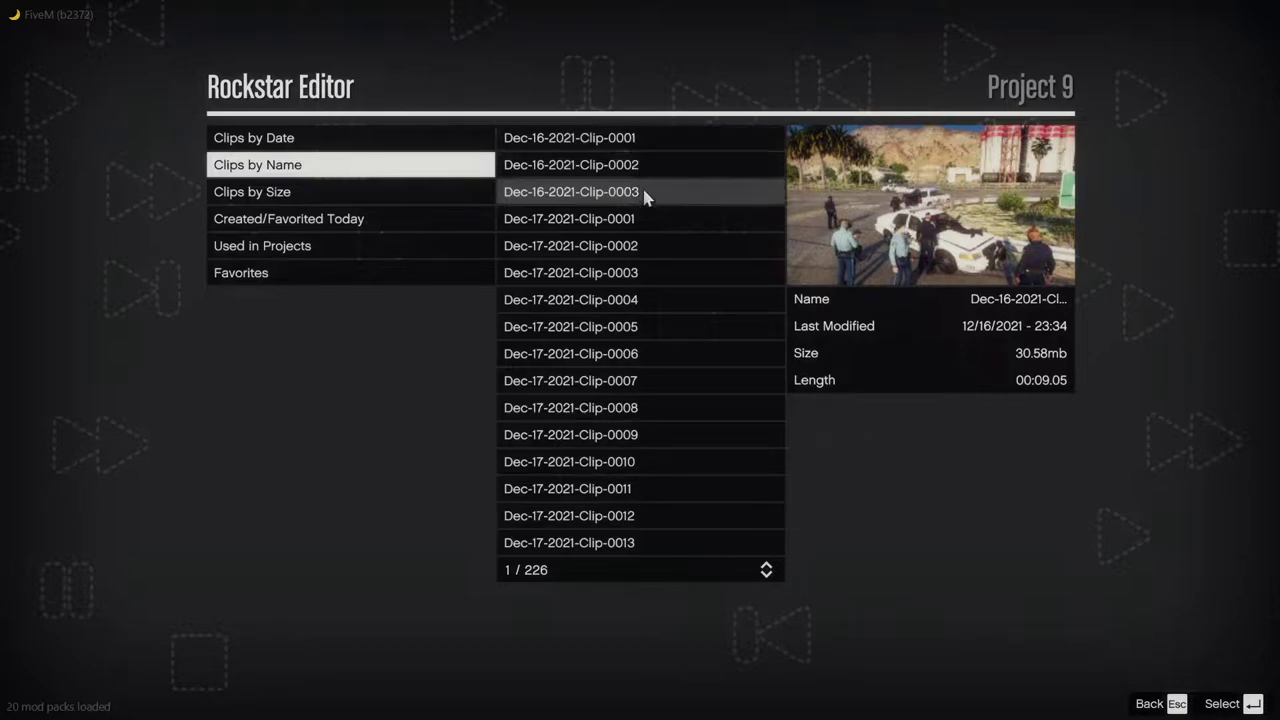
click(375, 140)
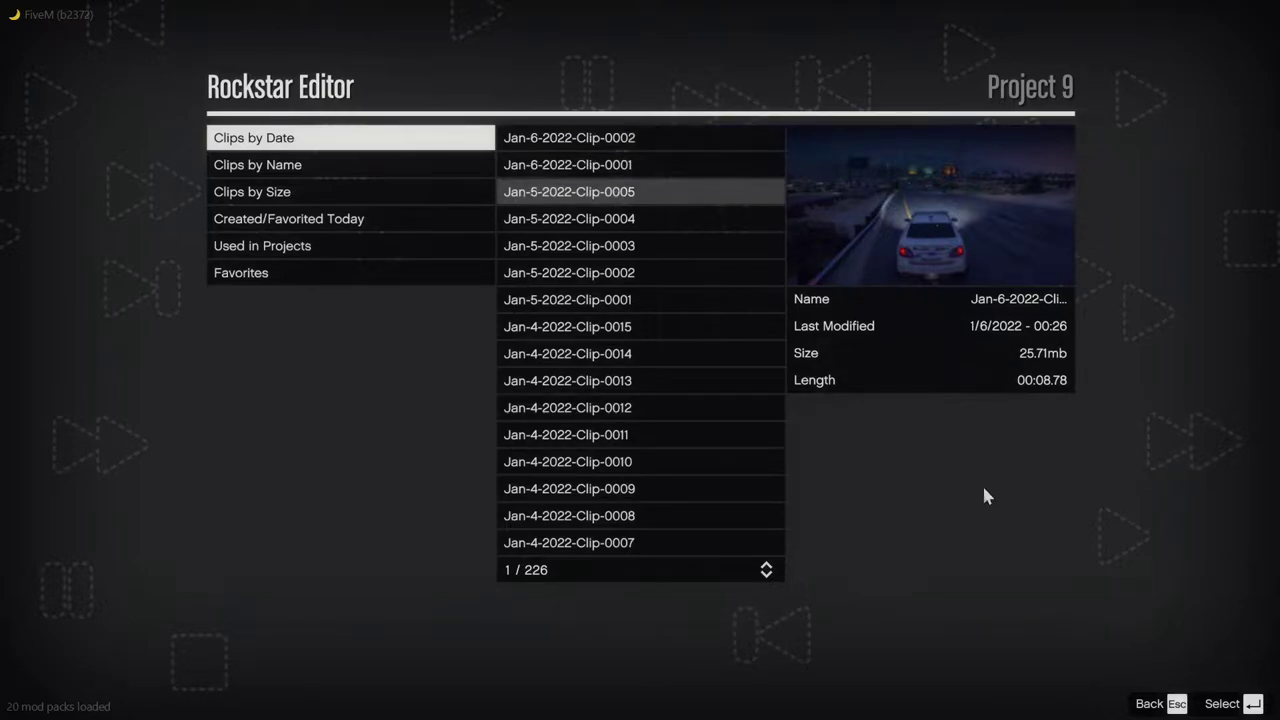
key(Up)
key(Down)
key(Return)
Browse the recorded clips by date and check their previews to find a suitable one
key(Down)
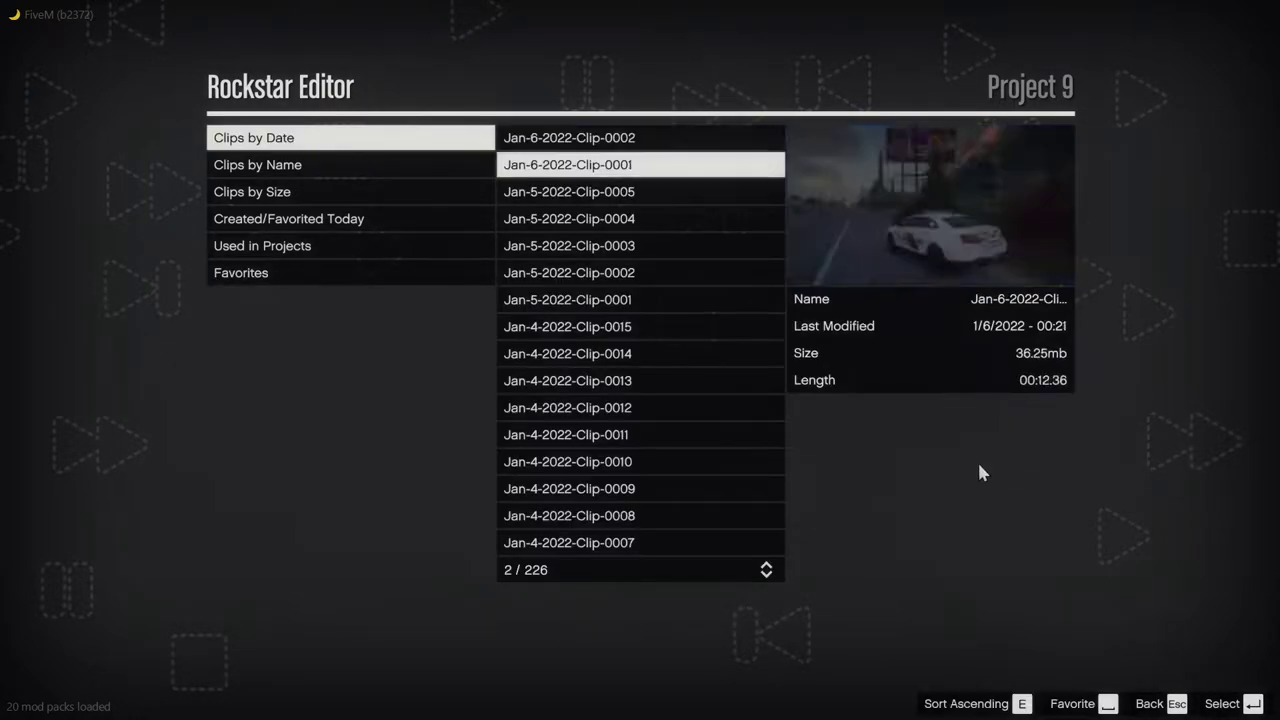
key(Down)
key(Down)
key(Up)
key(Up)
key(Up)
key(Down)
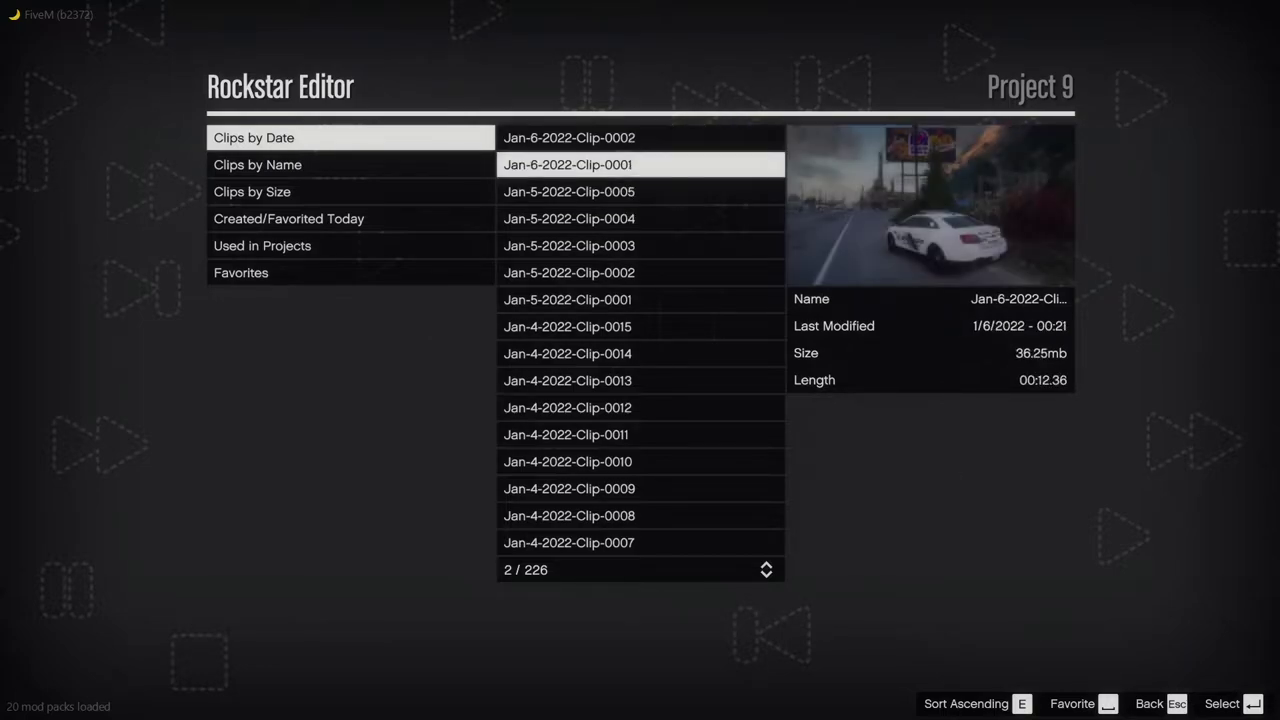
key(Down)
key(Down)
key(Down)
key(Down)
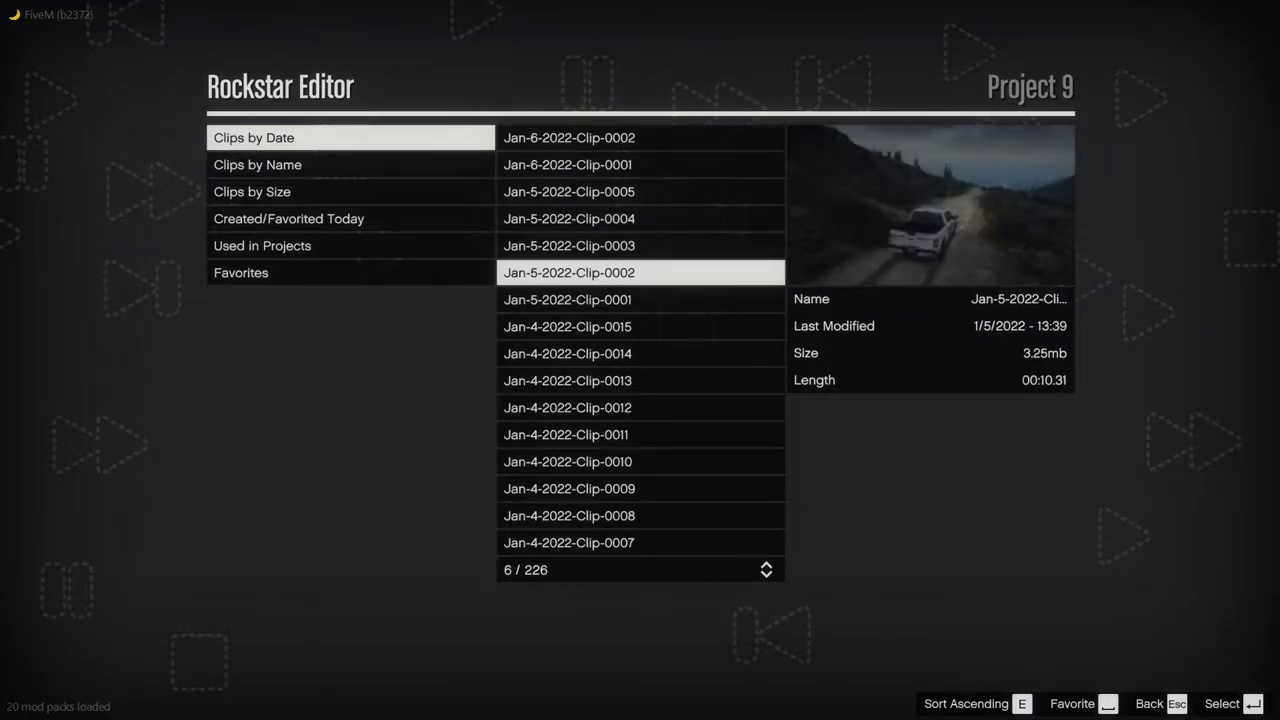
key(Down)
key(Down)
key(Down)
key(Up)
key(Up)
key(Down)
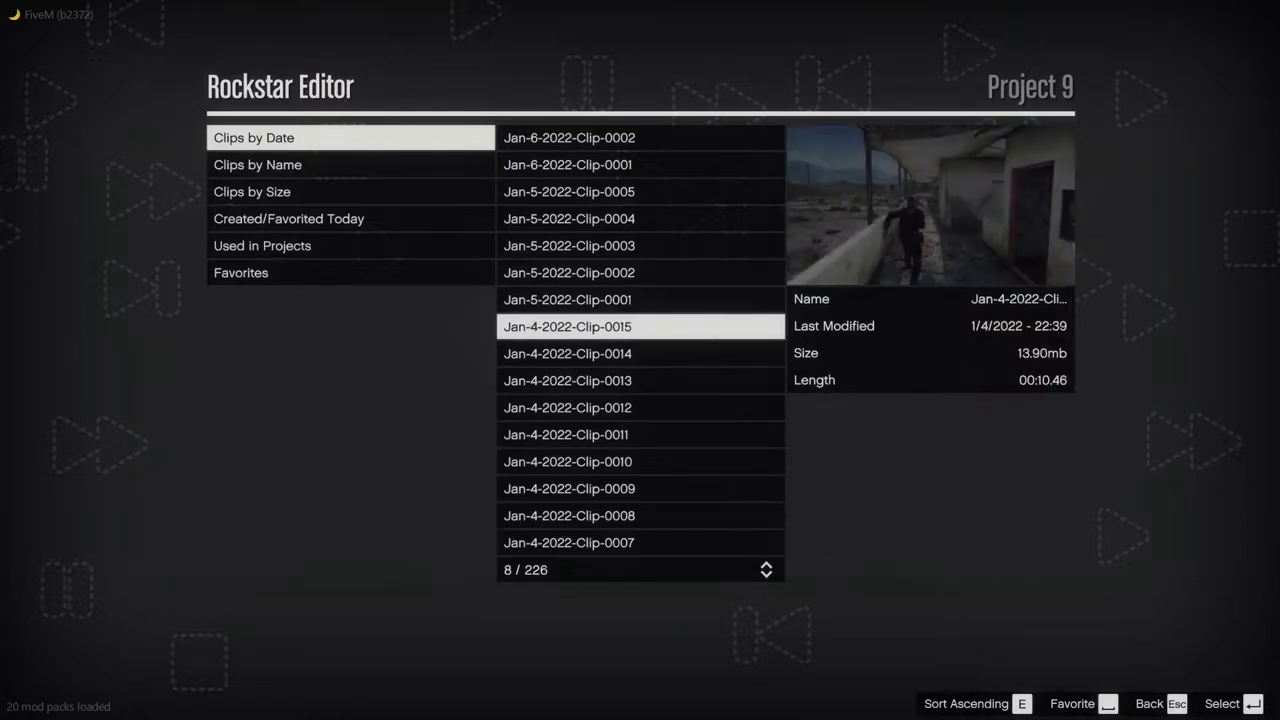
key(Down)
key(Down)
key(Down)
key(Down)
key(Down)
key(Down)
key(Down)
key(Down)
key(Up)
key(Up)
key(Up)
key(Up)
key(Up)
key(Up)
key(Up)
key(Up)
key(Up)
key(Up)
key(Up)
key(Up)
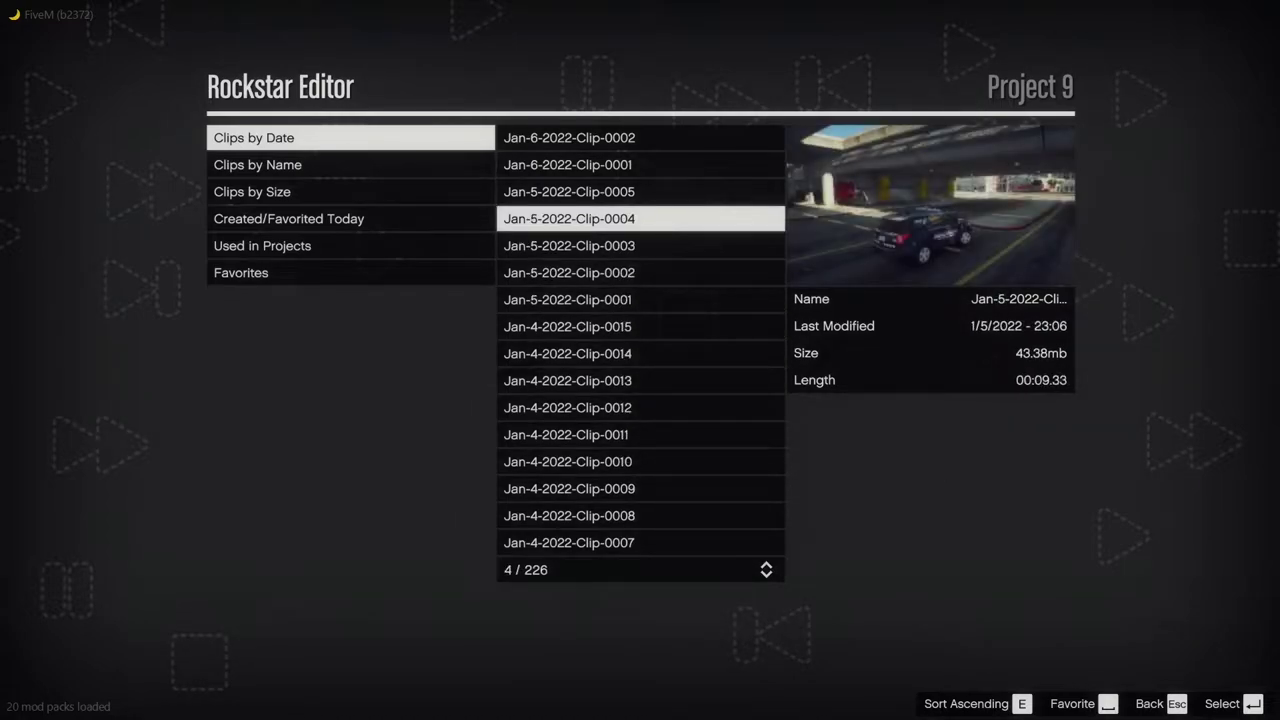
Add Jan-5-2022-Clip-0005 to the project timeline and open it for editing
key(Up)
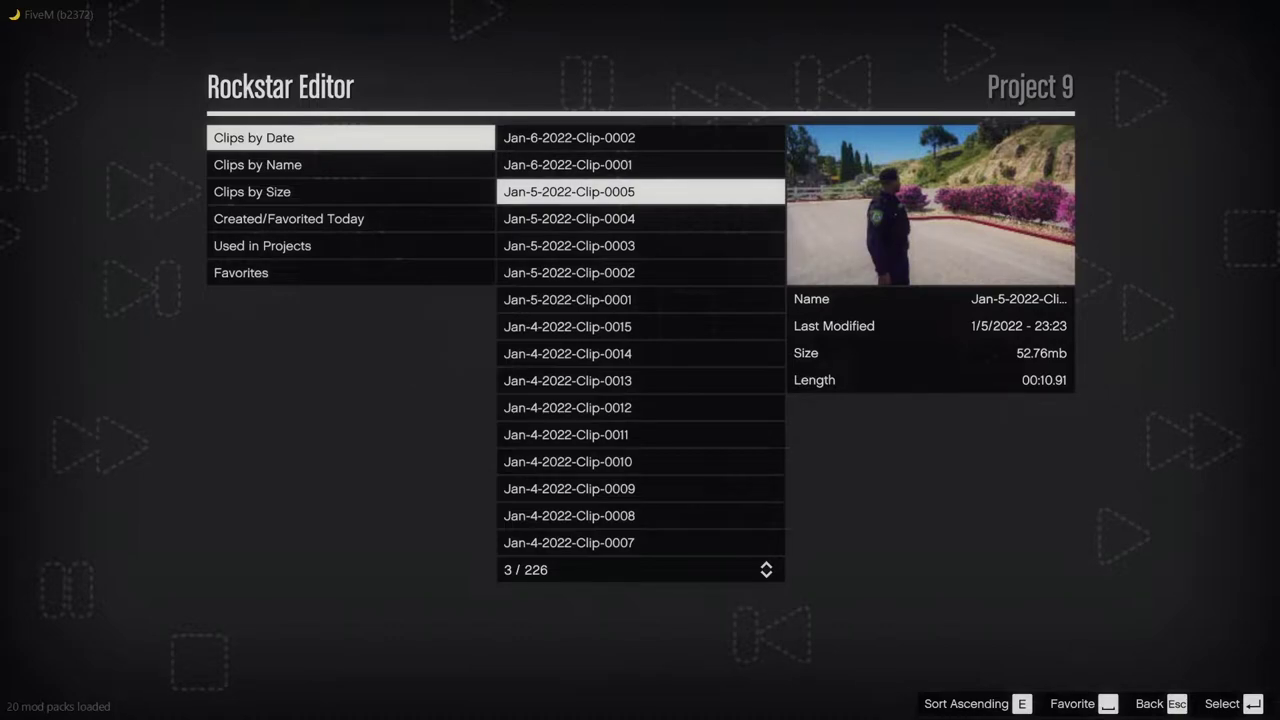
key(Return)
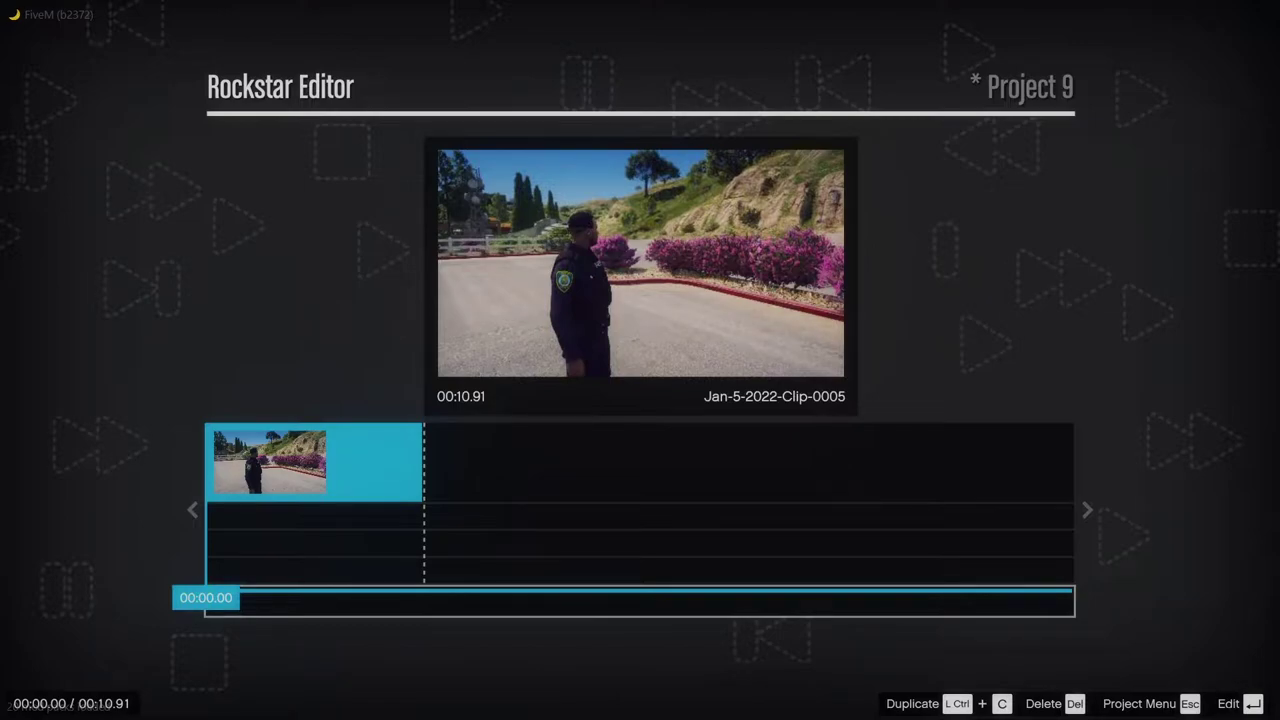
key(Return)
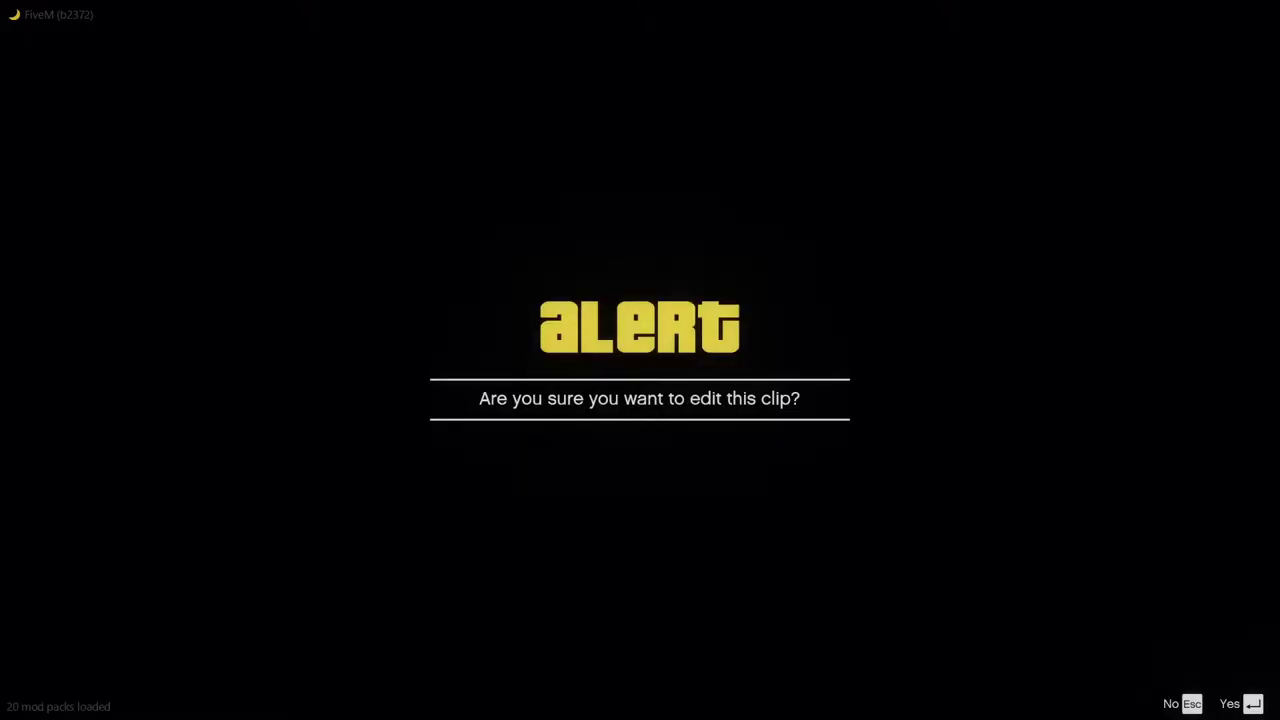
key(Return)
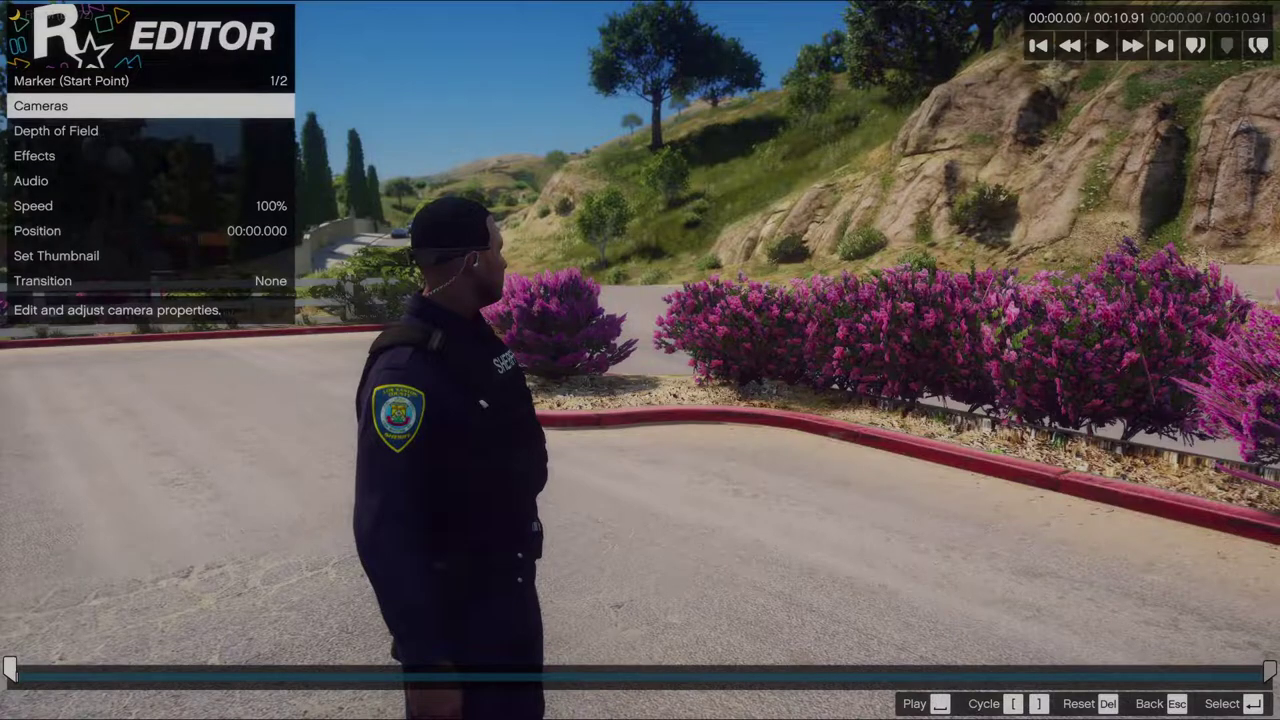
key(Return)
key(Escape)
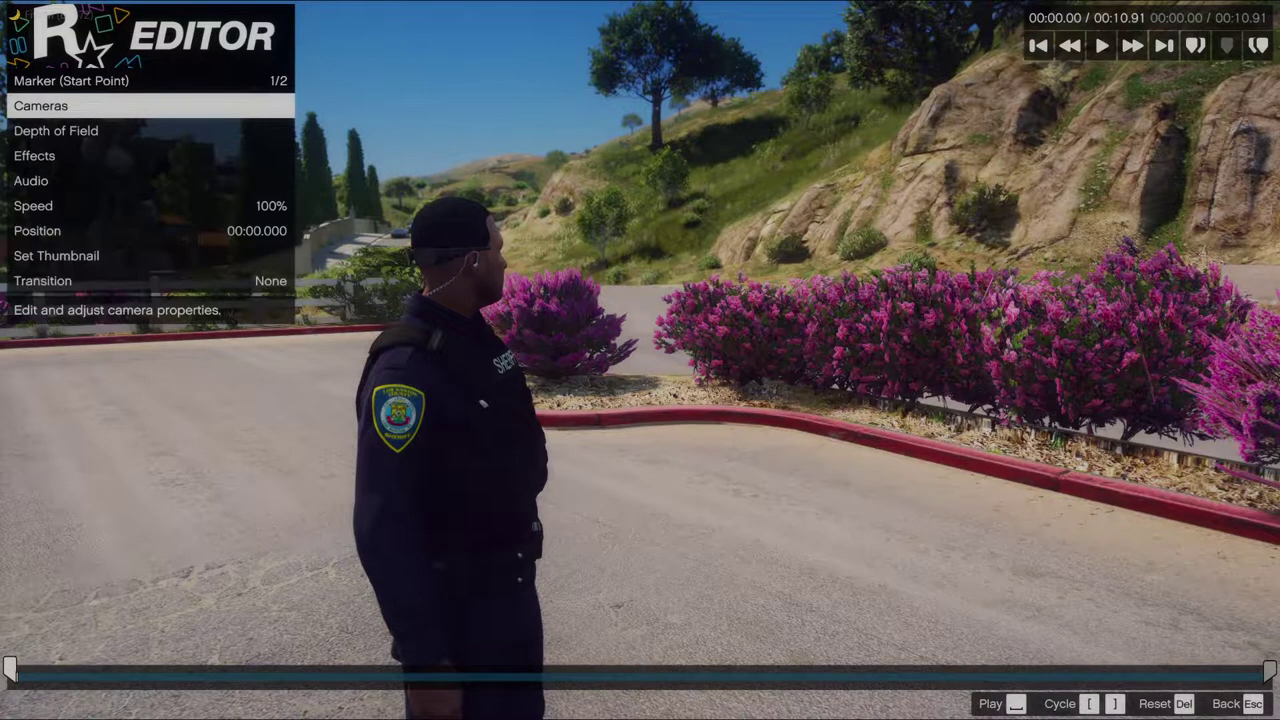
key(Down)
key(Up)
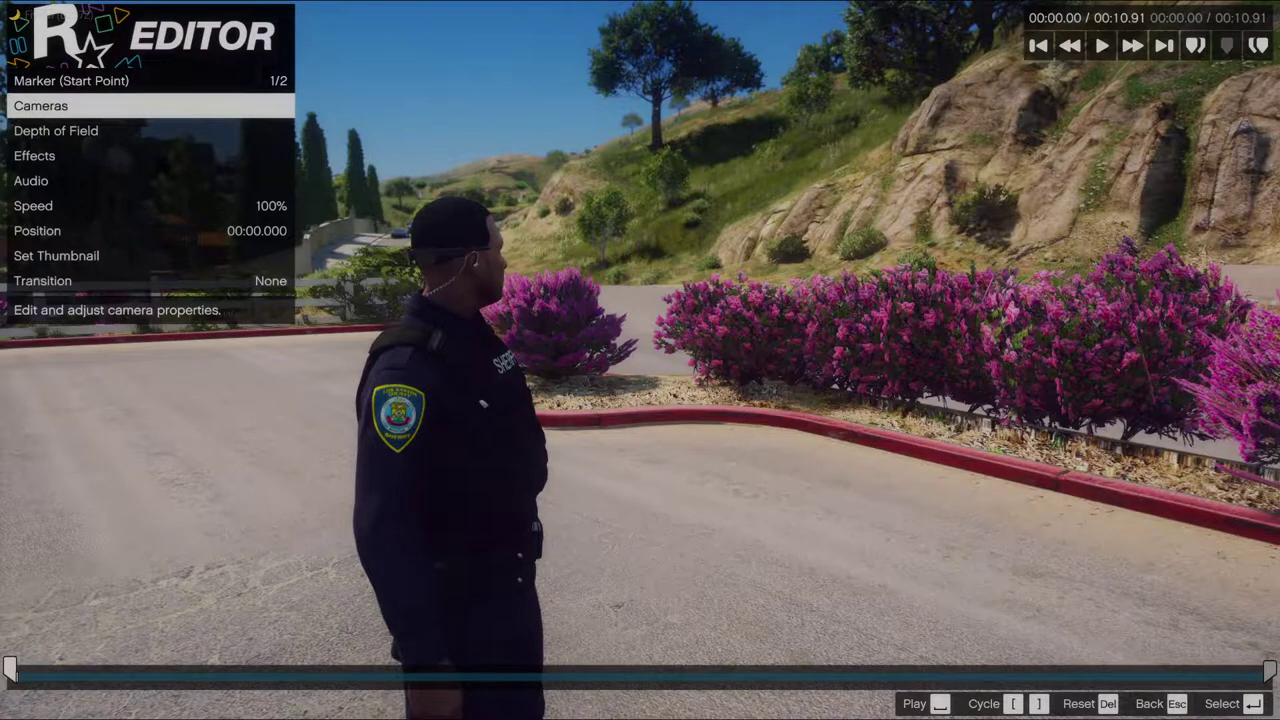
Set the start marker's camera type to Free Camera and begin editing its position
key(Return)
key(Right)
key(Up)
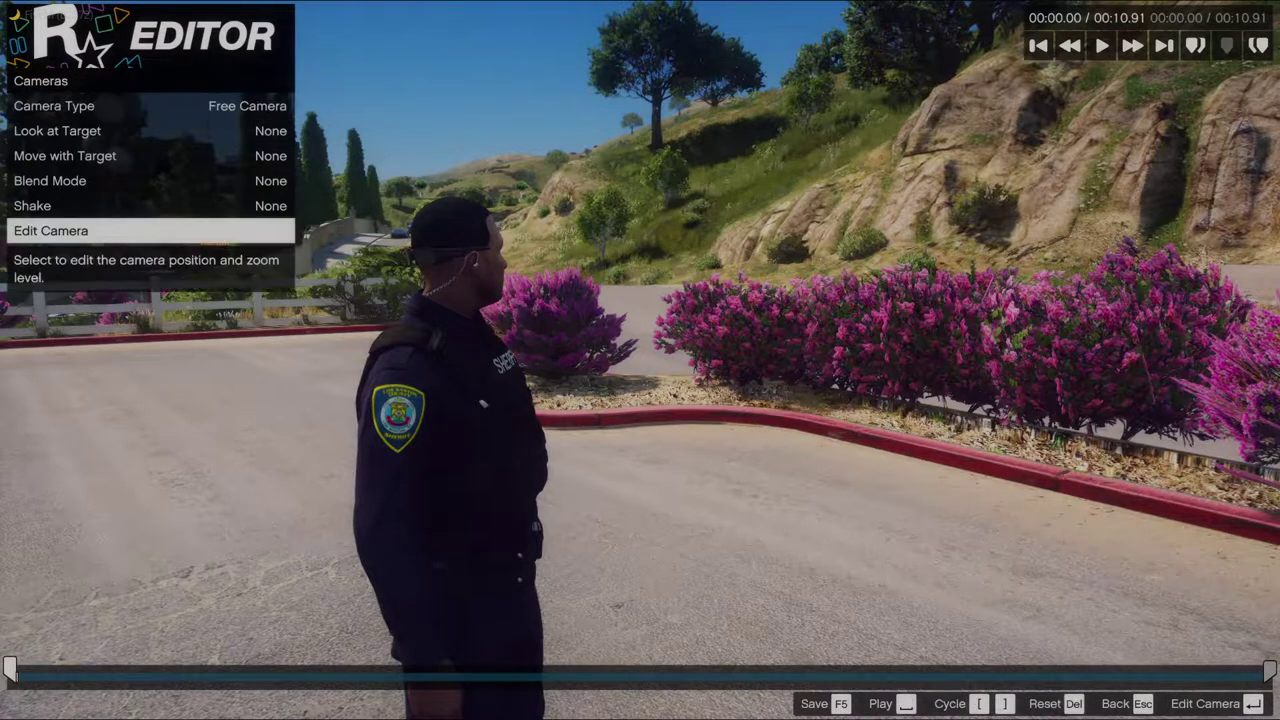
key(Return)
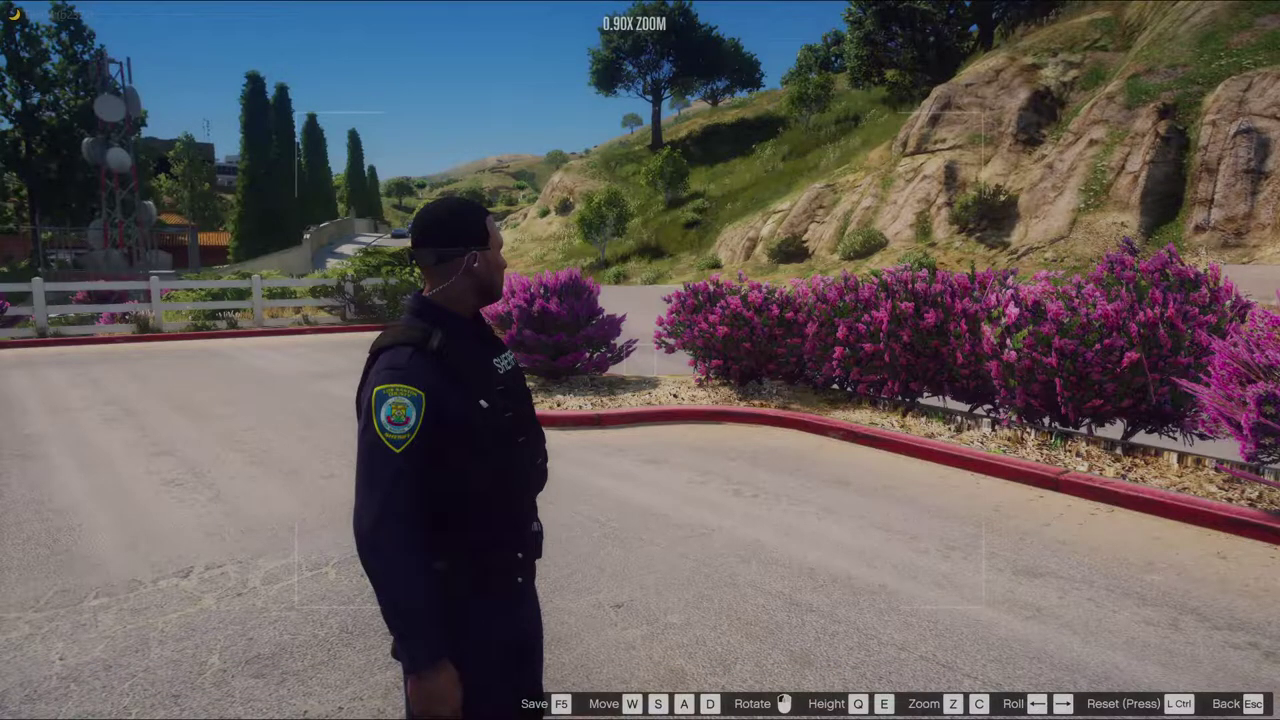
Move the free camera until the officer stands near the middle of the frame and set the zoom to 0.84x
key(w)
key(a)
key(d)
key(a)
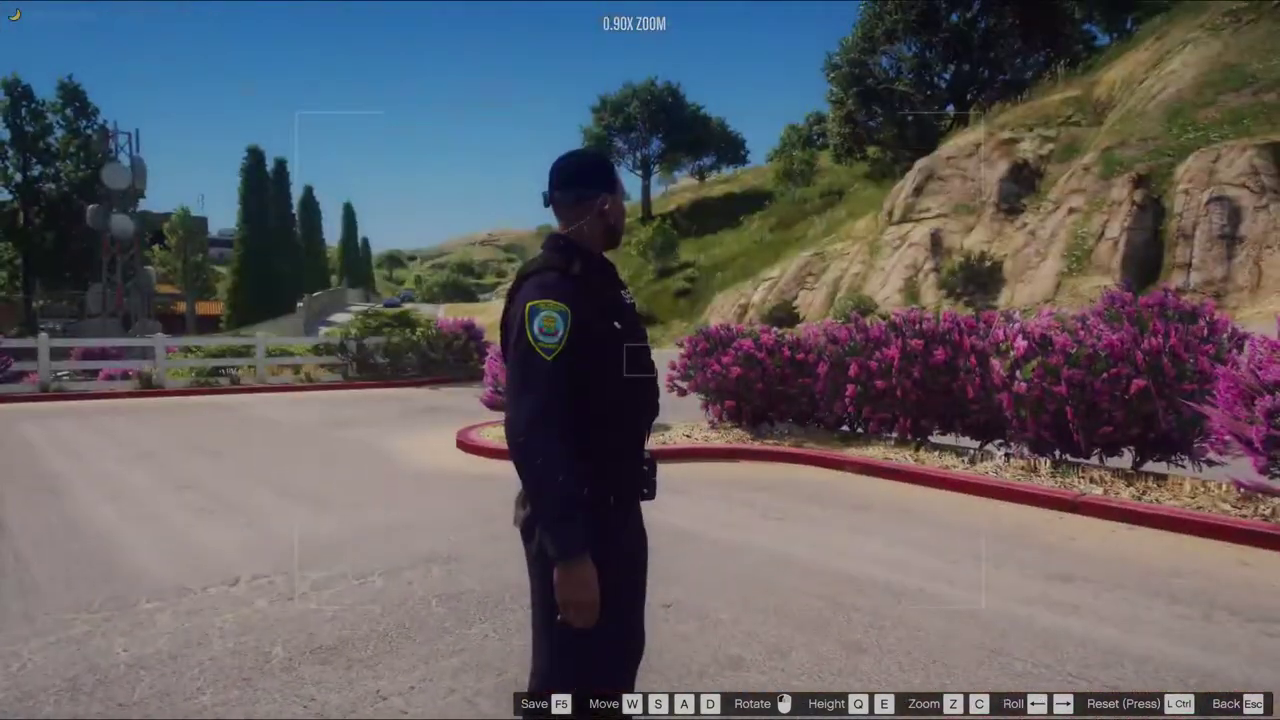
key(z)
key(c)
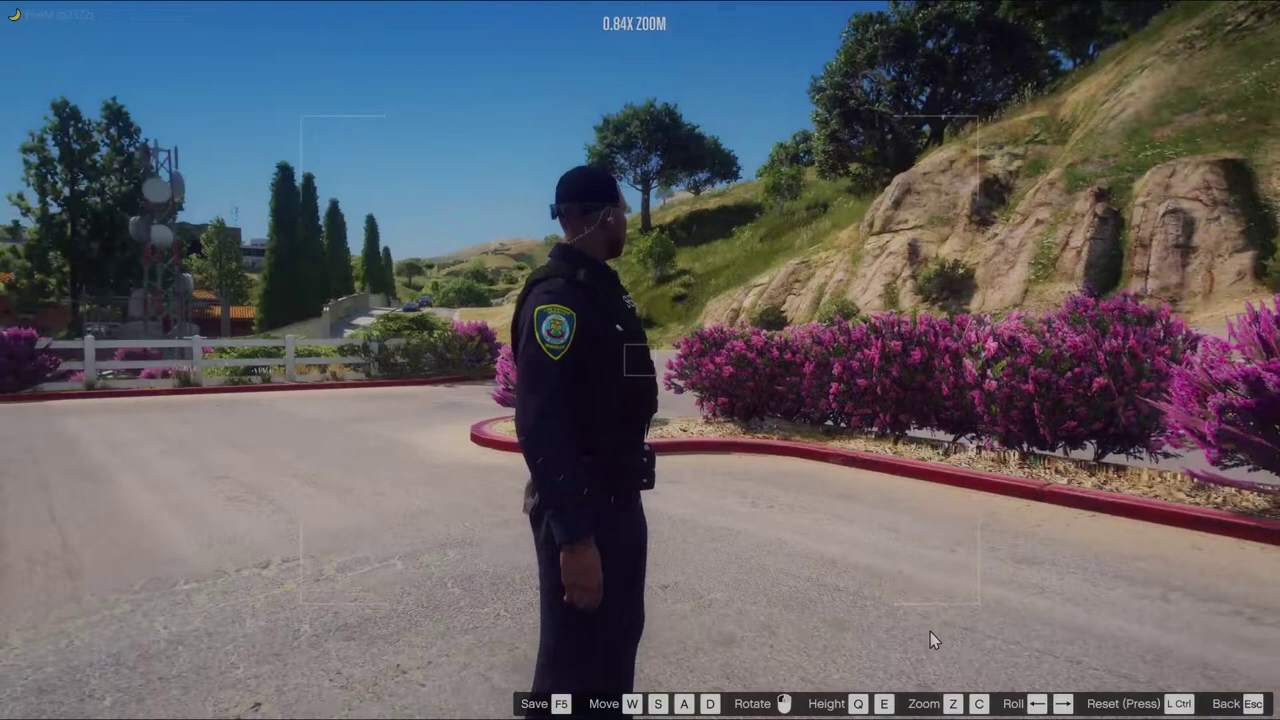
Try rolling and rotating the free camera slightly while the officer stays in frame
key(Left)
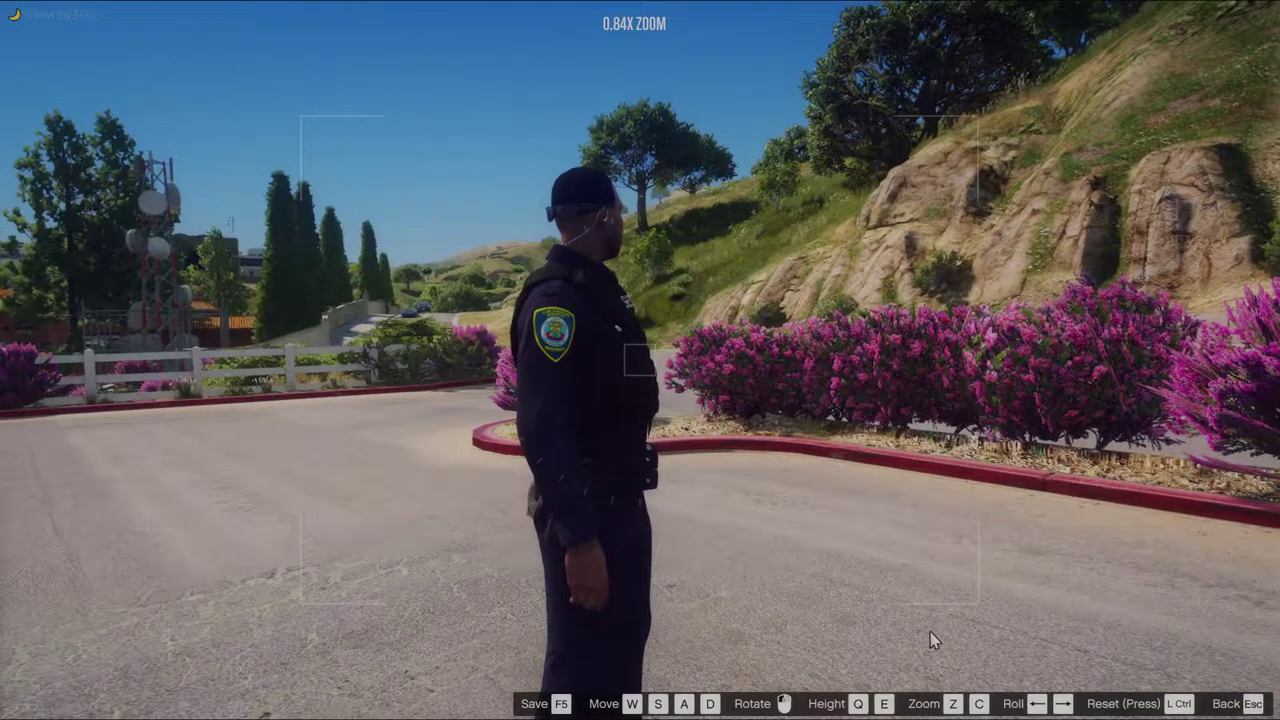
key(Left)
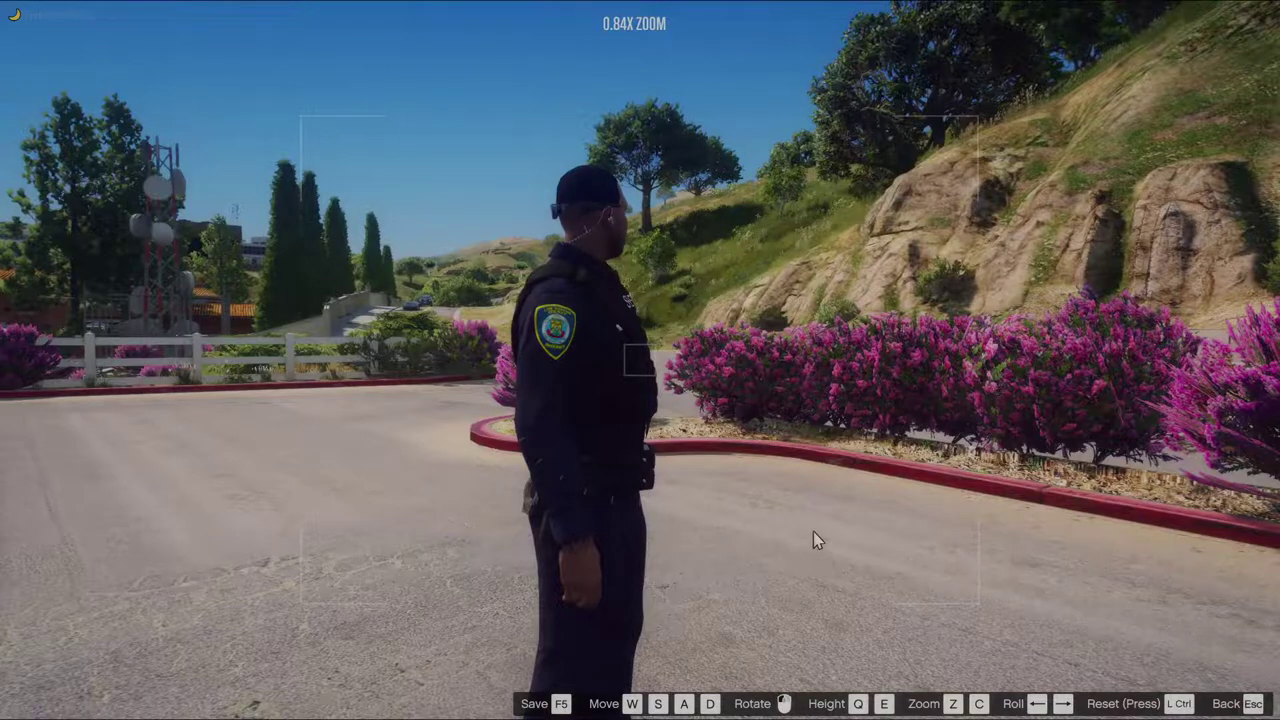
mouse_move(818, 540)
mouse_down()
mouse_move(804, 530)
mouse_move(813, 535)
mouse_up()
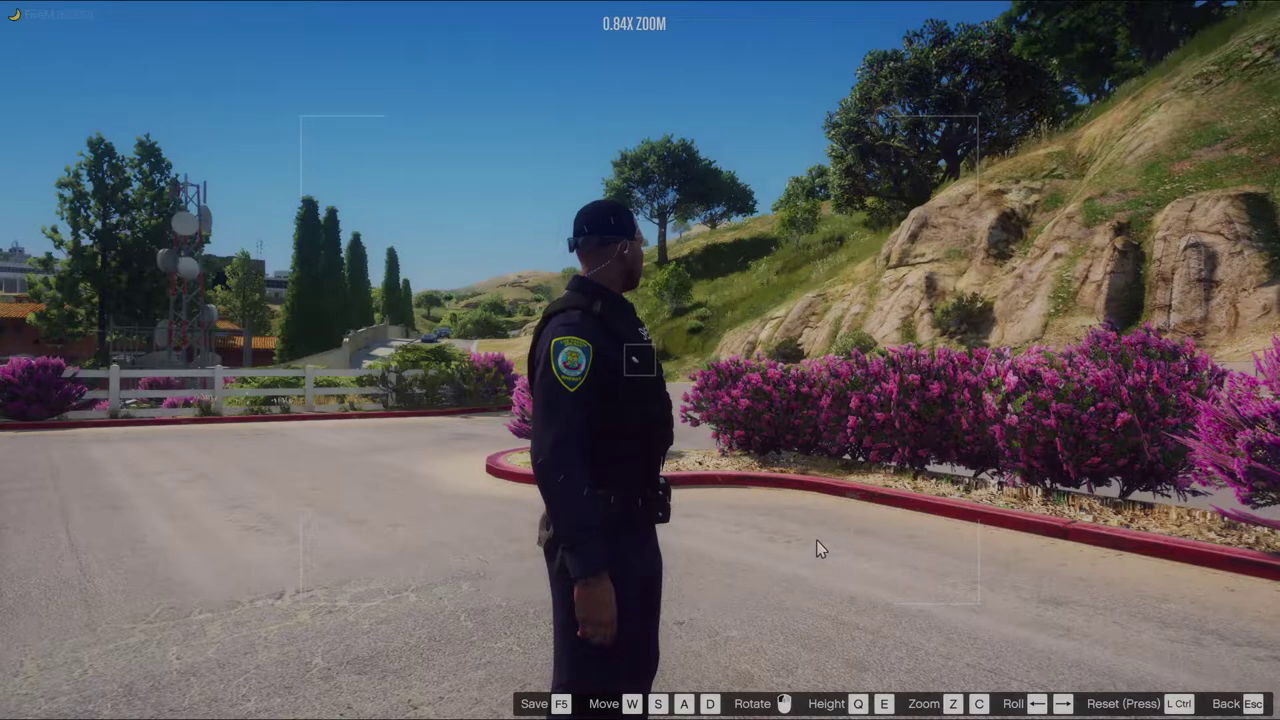
Fly the free camera high above the road and angle it down at the parking area with the officer
key(q)
key(w)
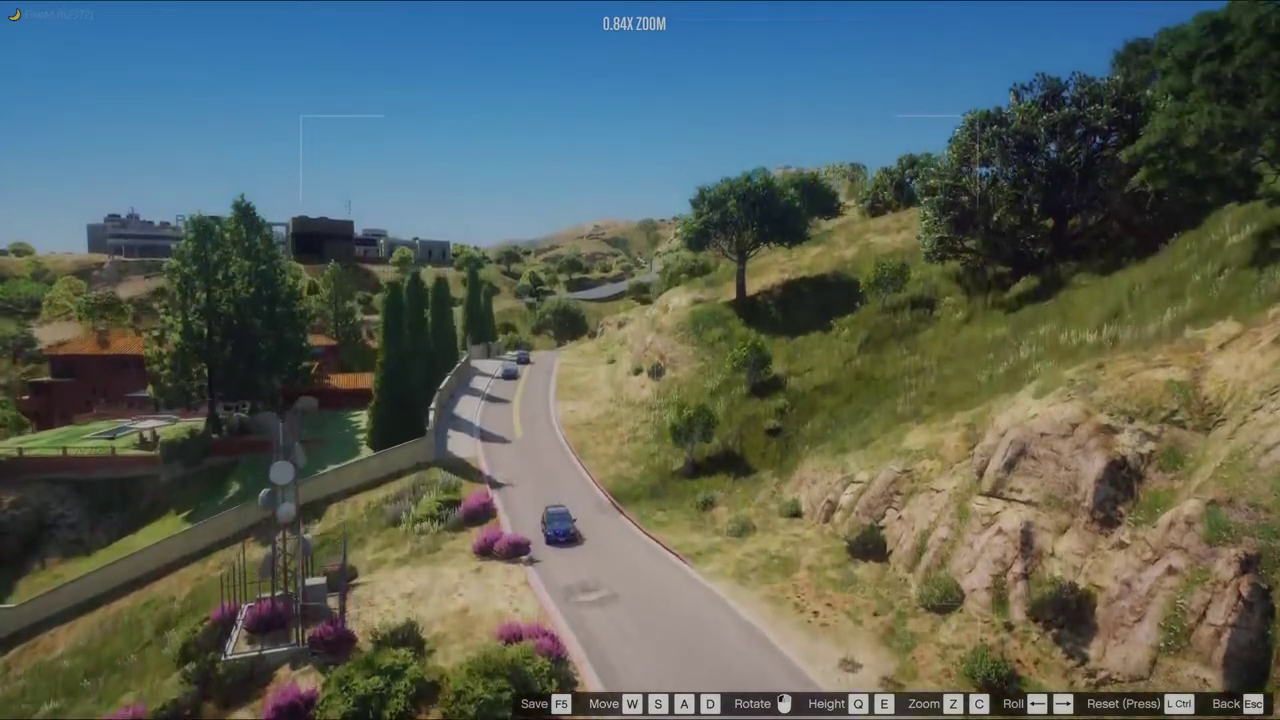
key(q)
key(w)
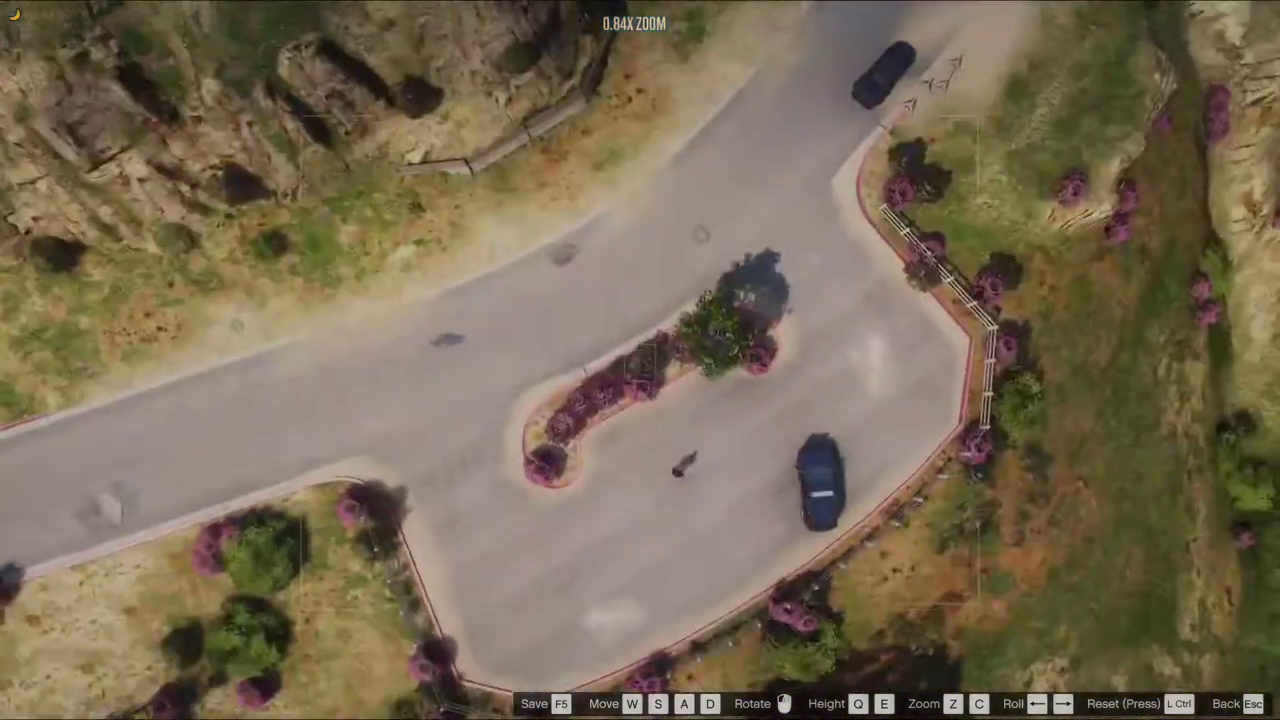
key(w)
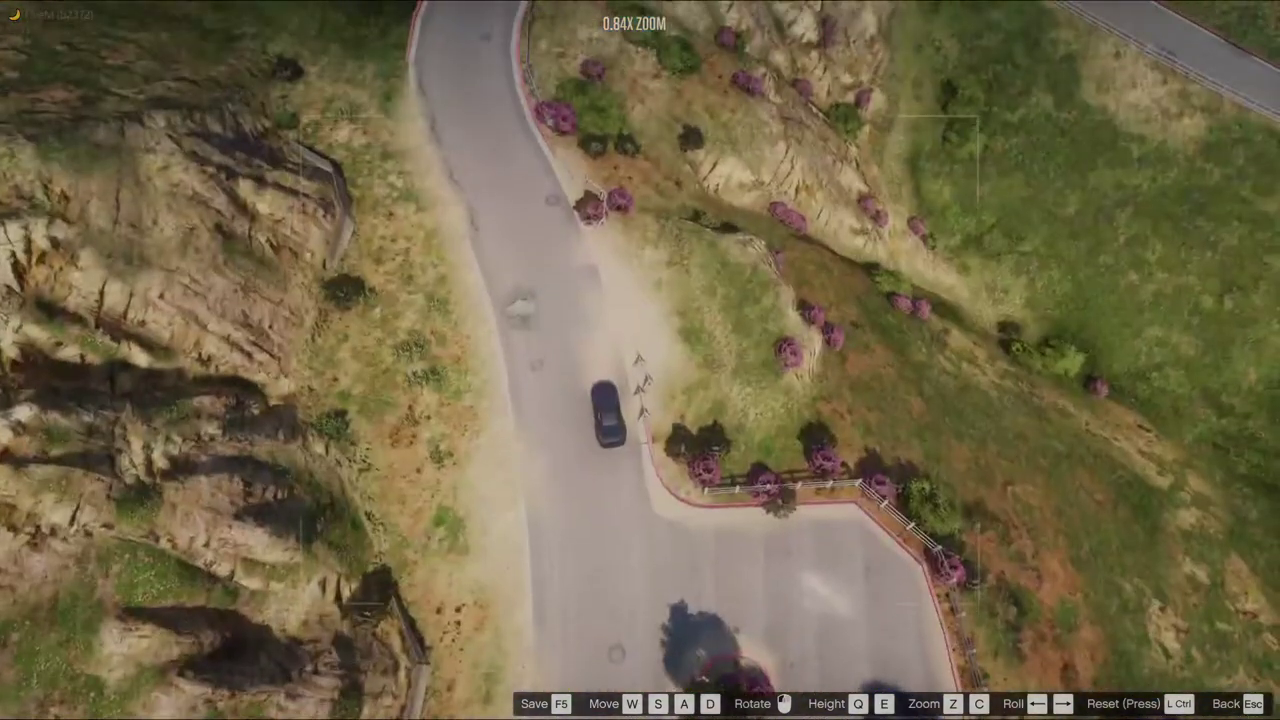
key(w)
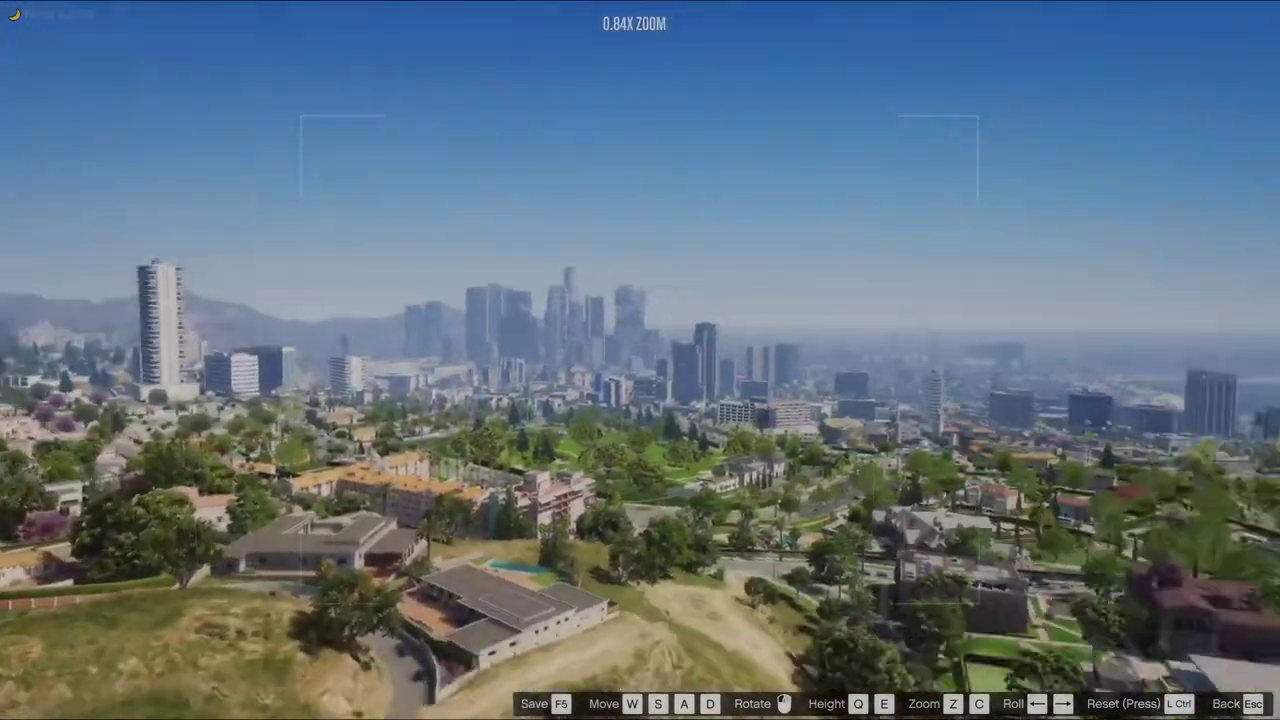
drag(640, 360, 755, 600)
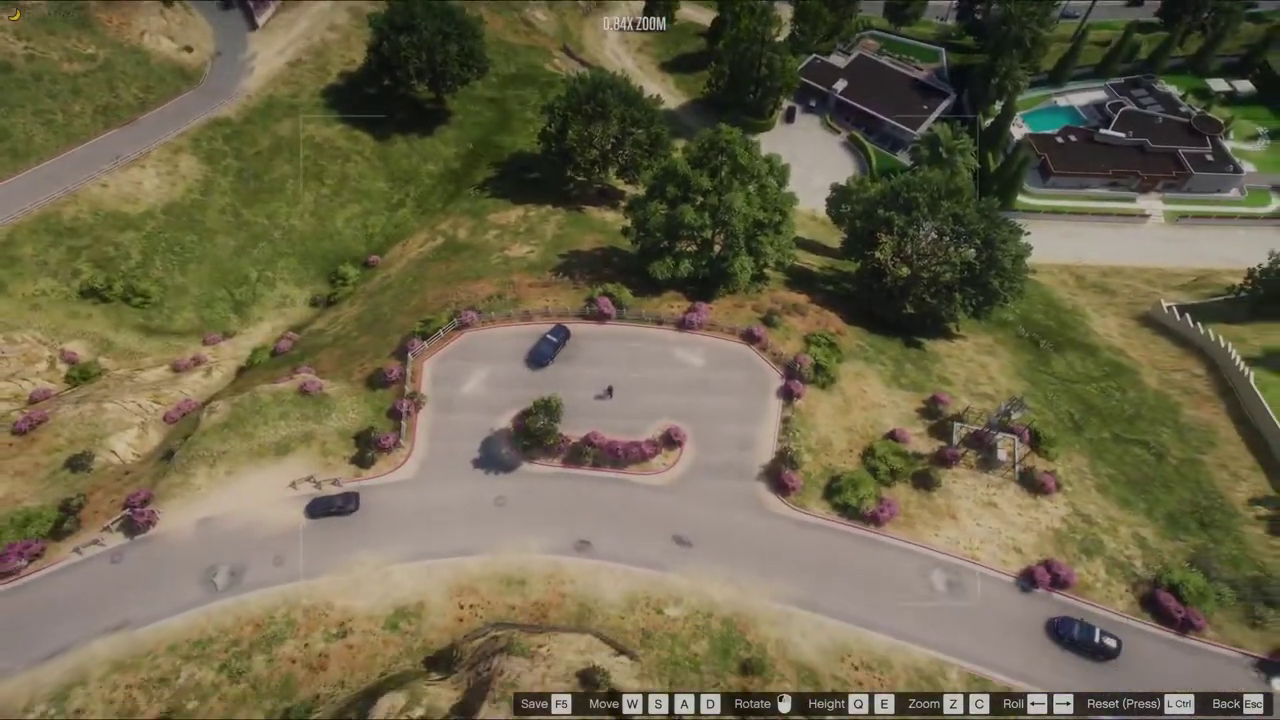
Zoom the aerial camera in to 3.99x on the officer and vehicle, and pull back to about 1.91x
key(z)
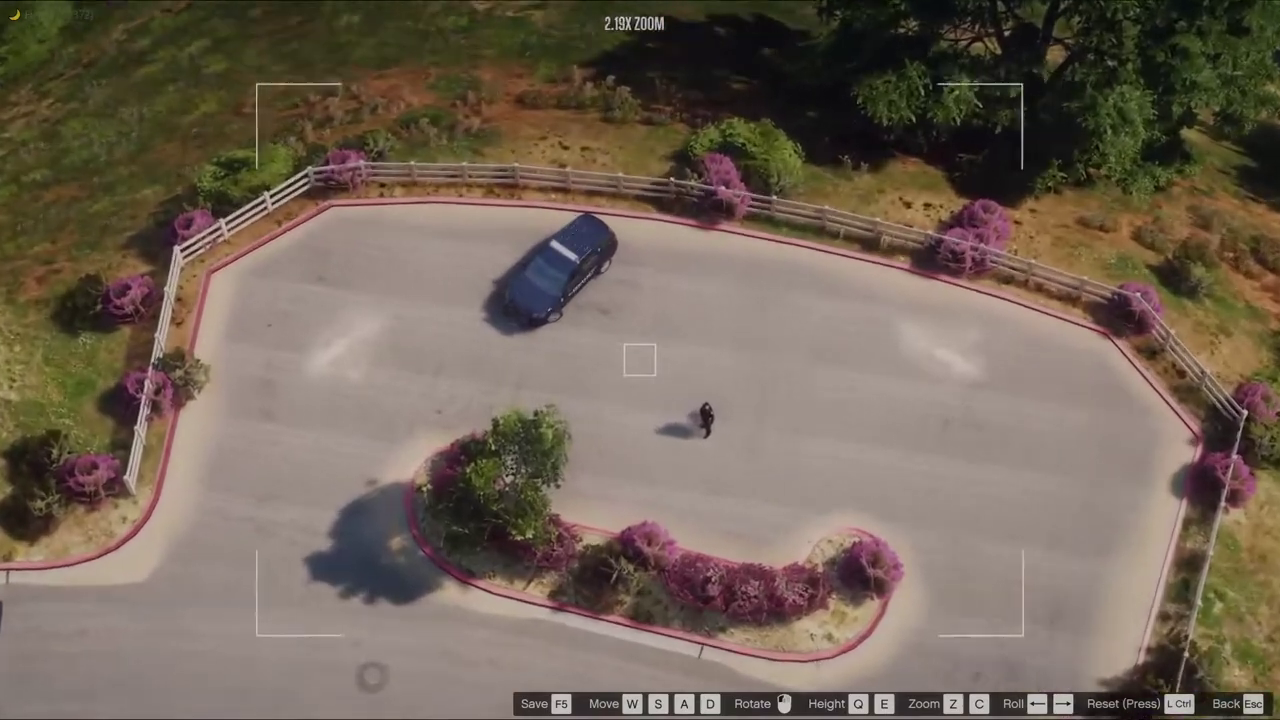
key(z)
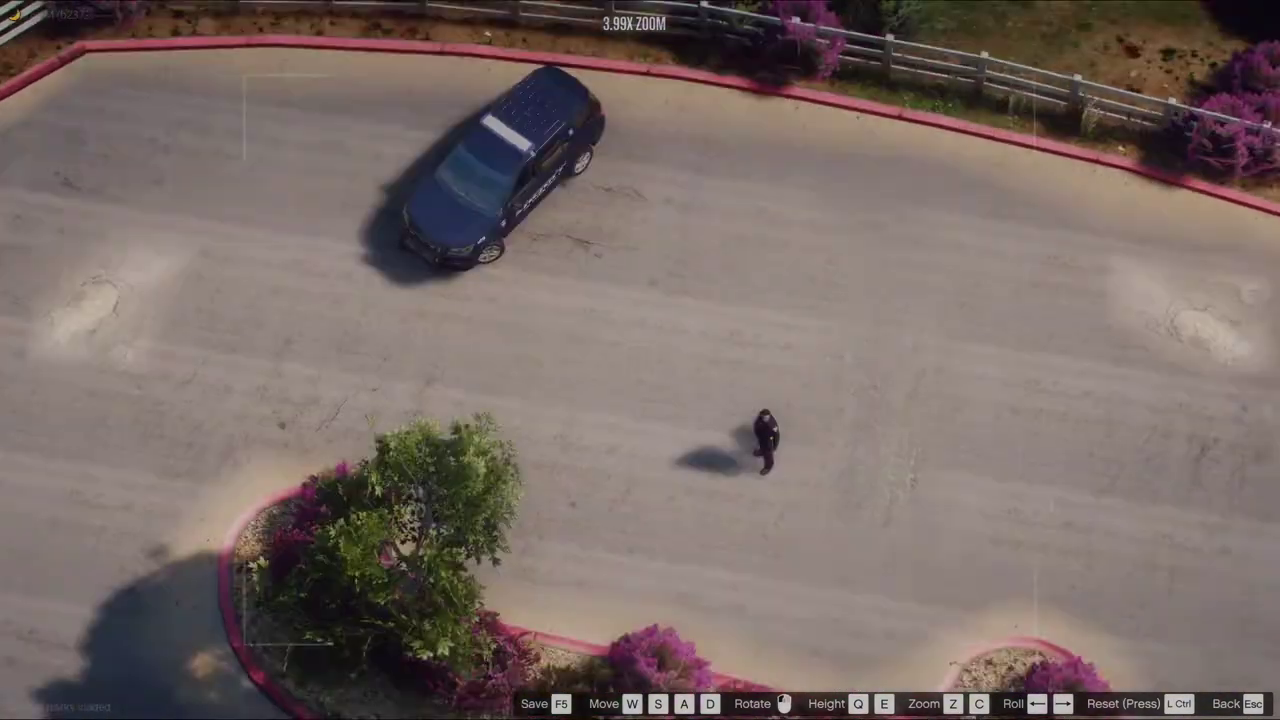
key(c)
drag(1211, 606, 1190, 420)
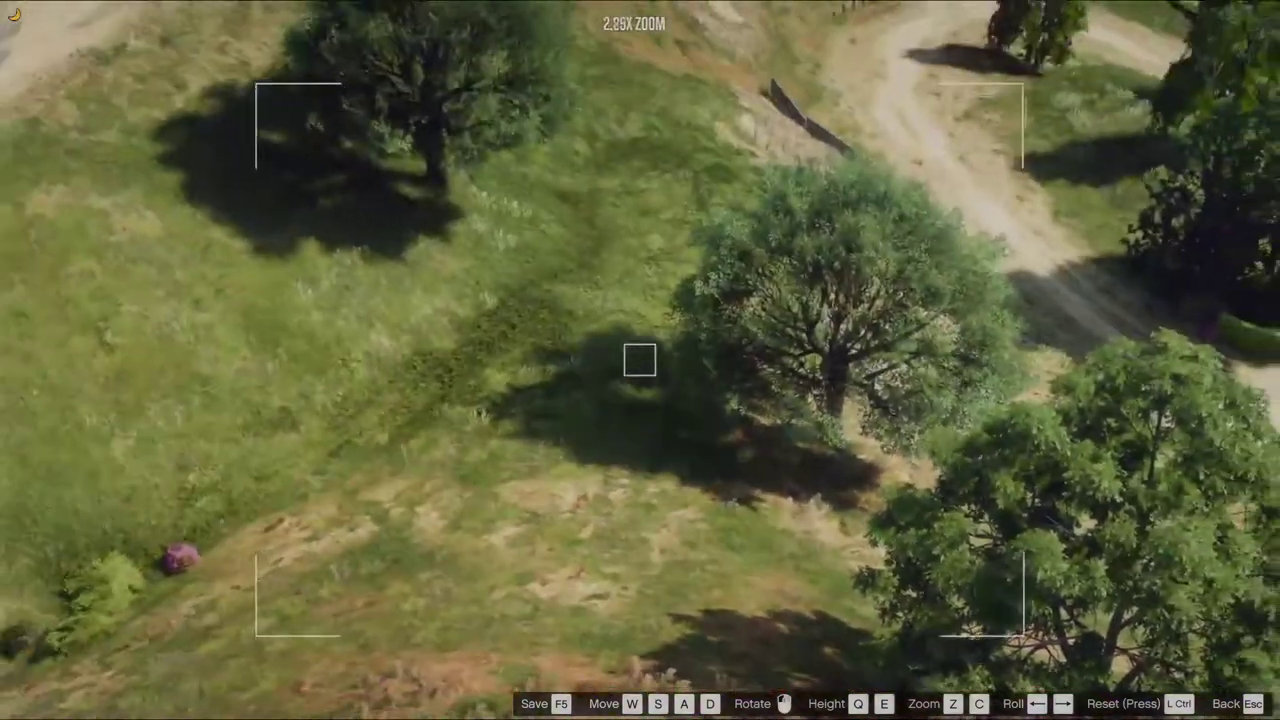
key(c)
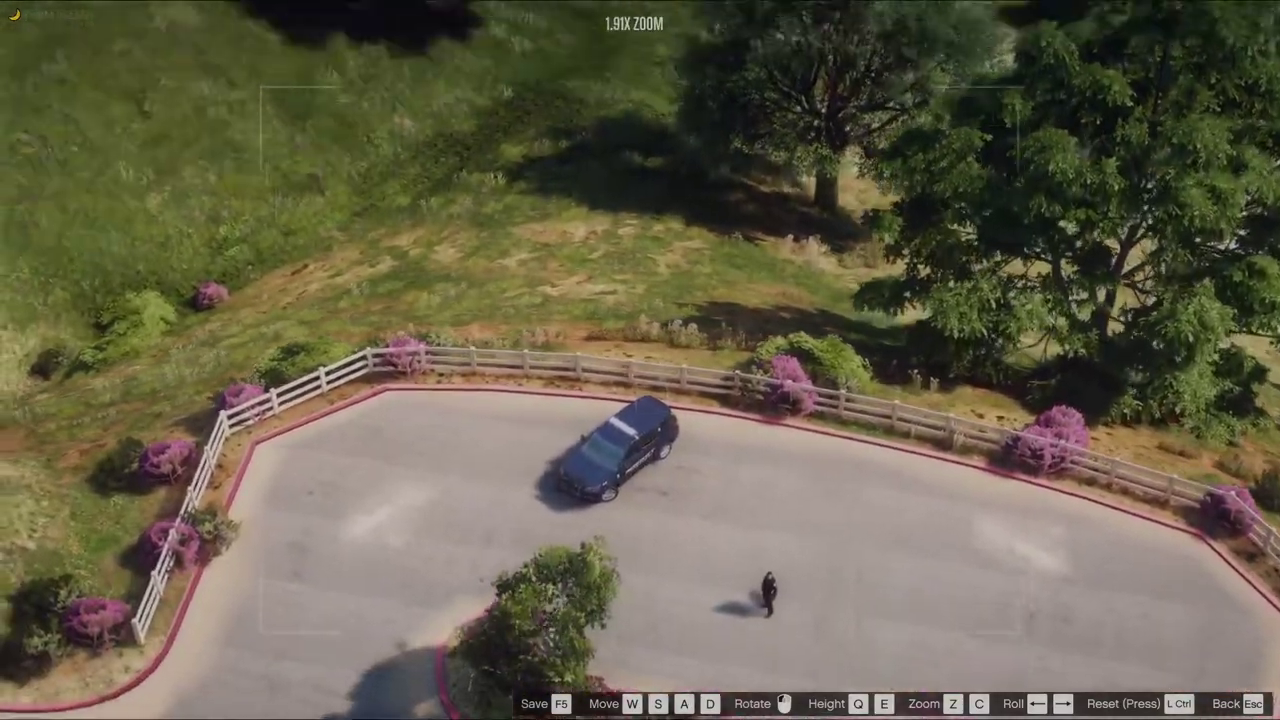
Lower the camera and set the zoom to 1.39x, framing the sheriff SUV and officer against the city skyline
key(q)
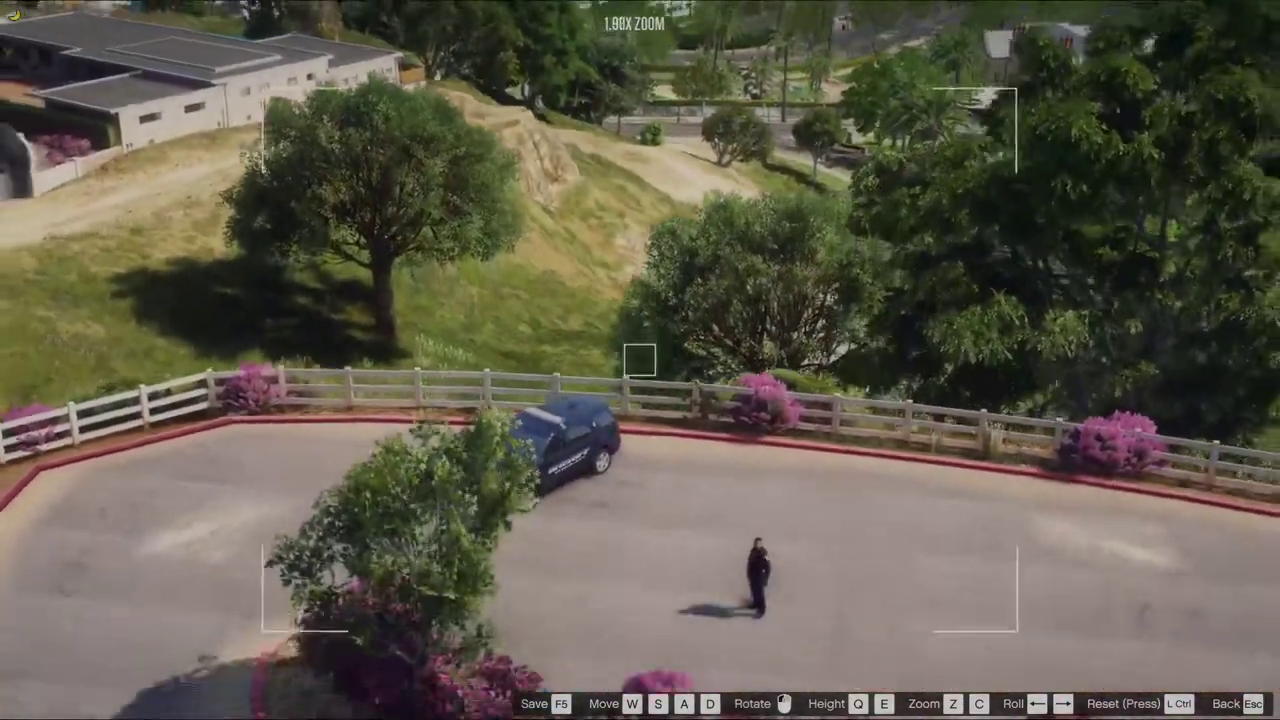
key(c)
key(q)
key(w)
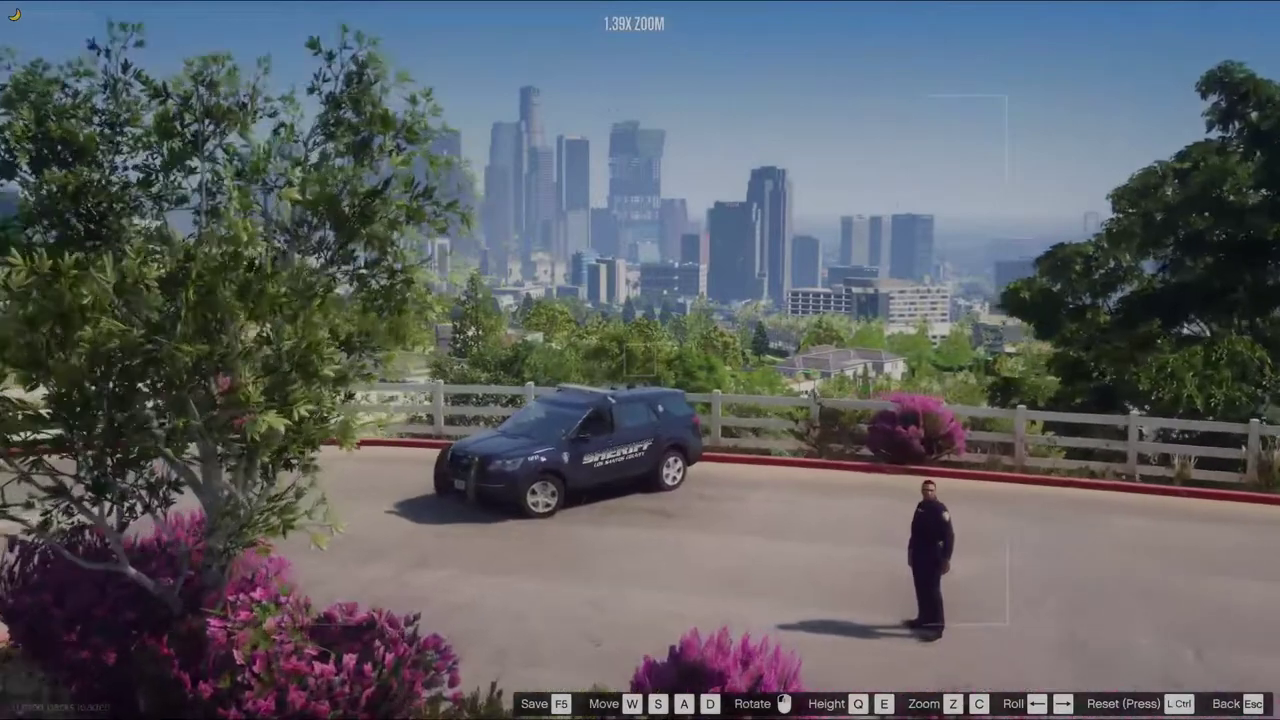
Fly the free camera in toward the sheriff SUV and lower it to near vehicle height against the skyline
key(w)
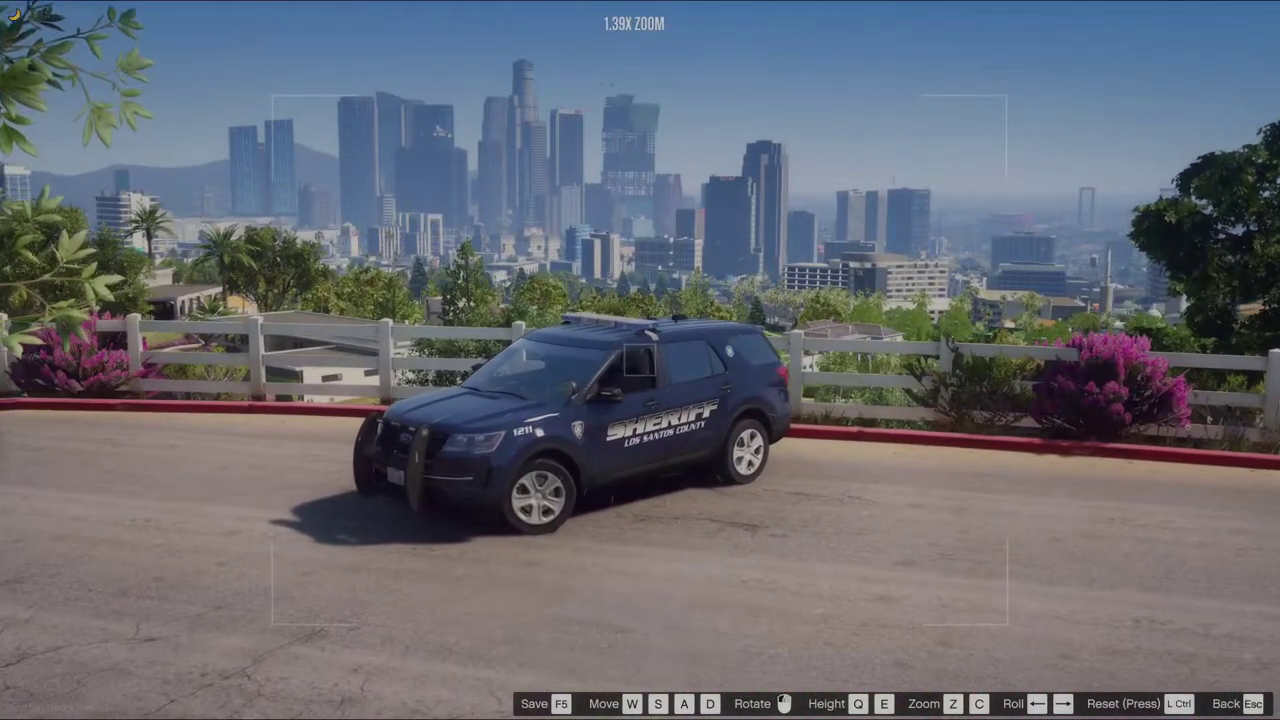
key(w)
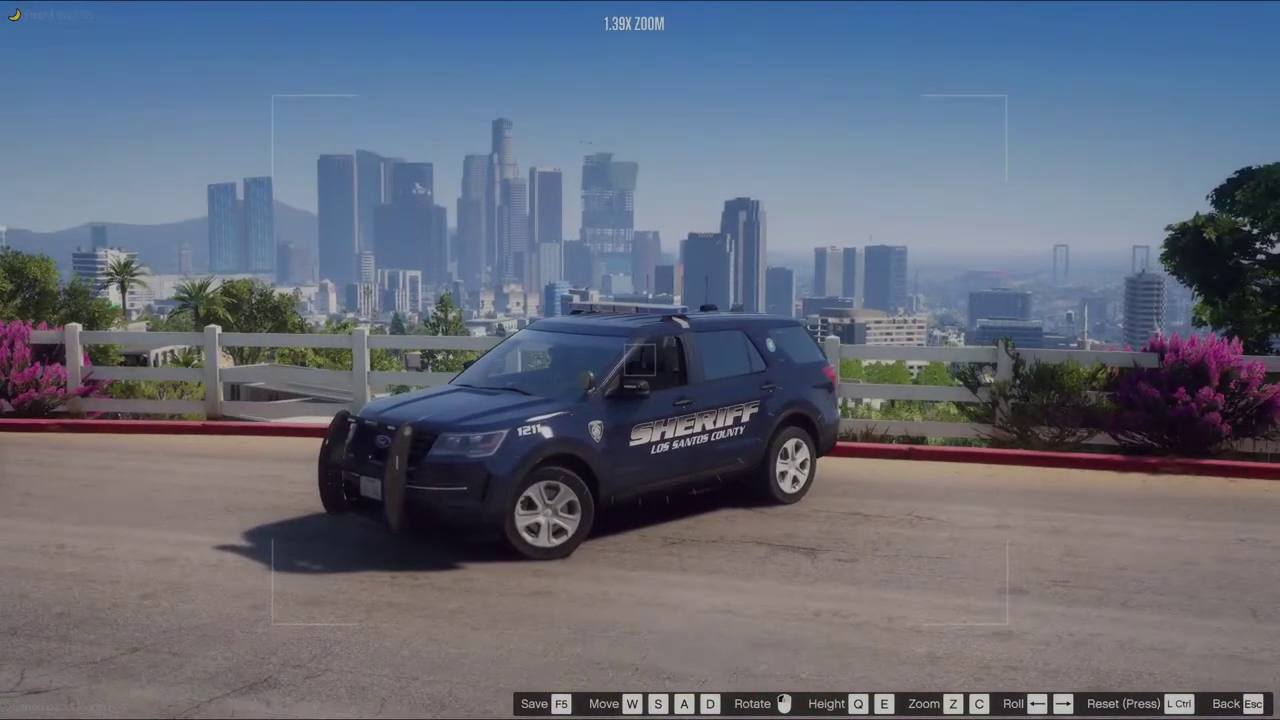
key(q)
key(a)
key(q)
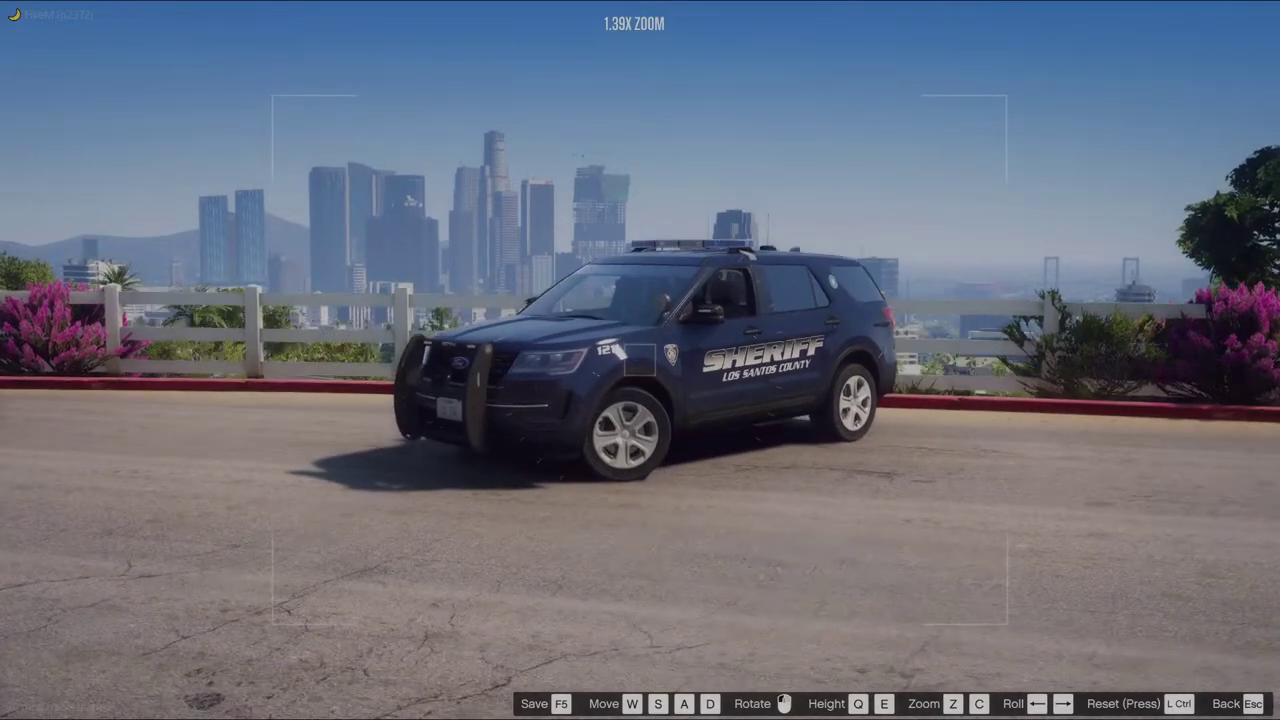
key(w)
key(a)
key(d)
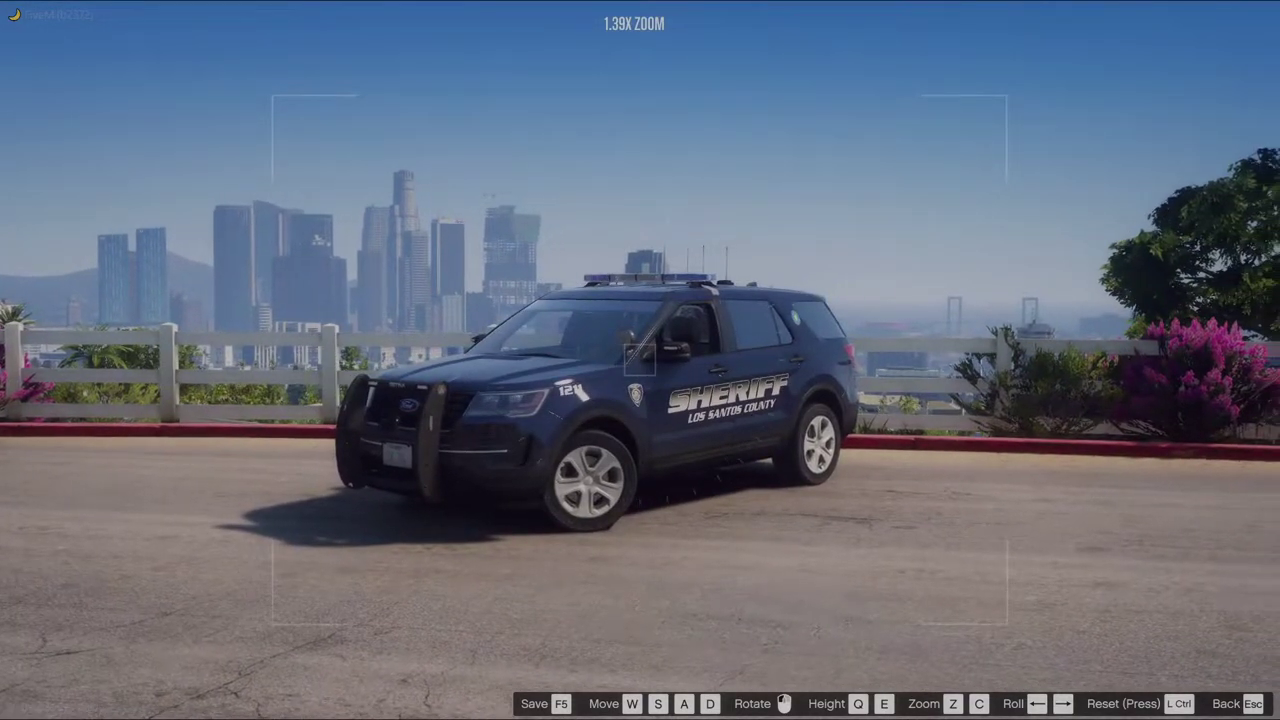
key(a)
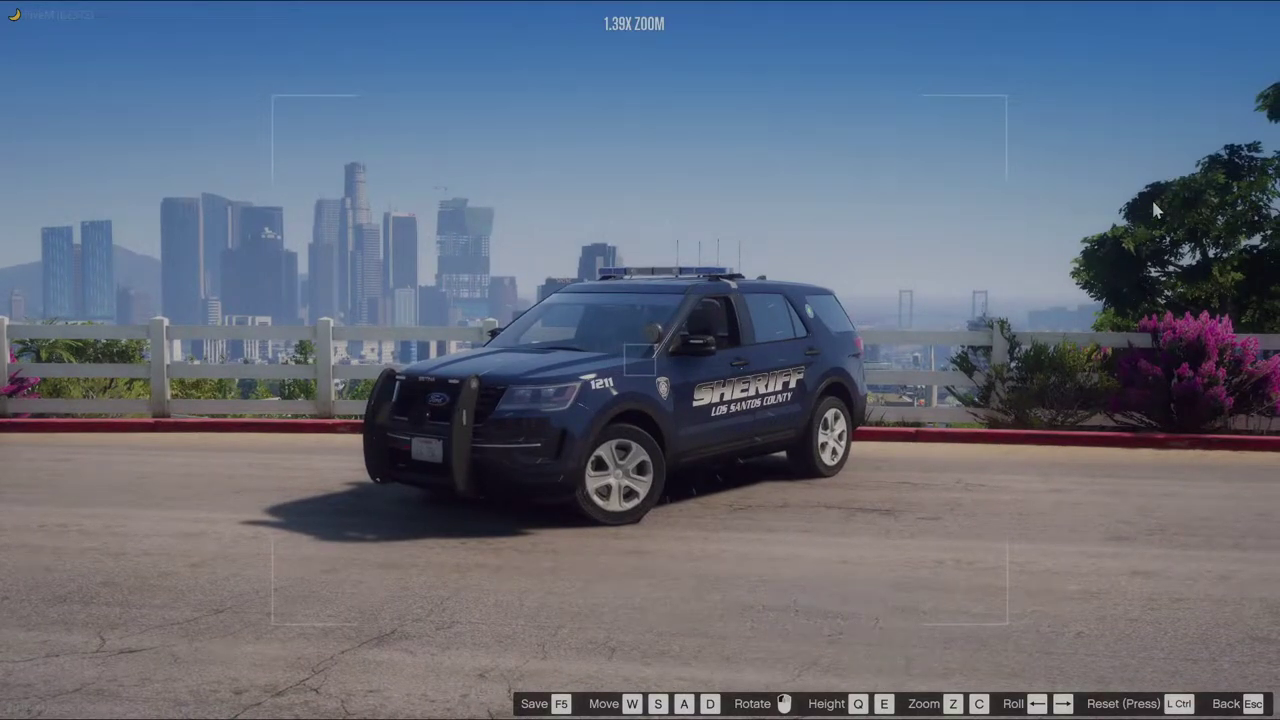
Zoom the camera in to 2.05x and shift the view past the SUV's rear toward the flowering bush
drag(1040, 297, 1096, 242)
key(z)
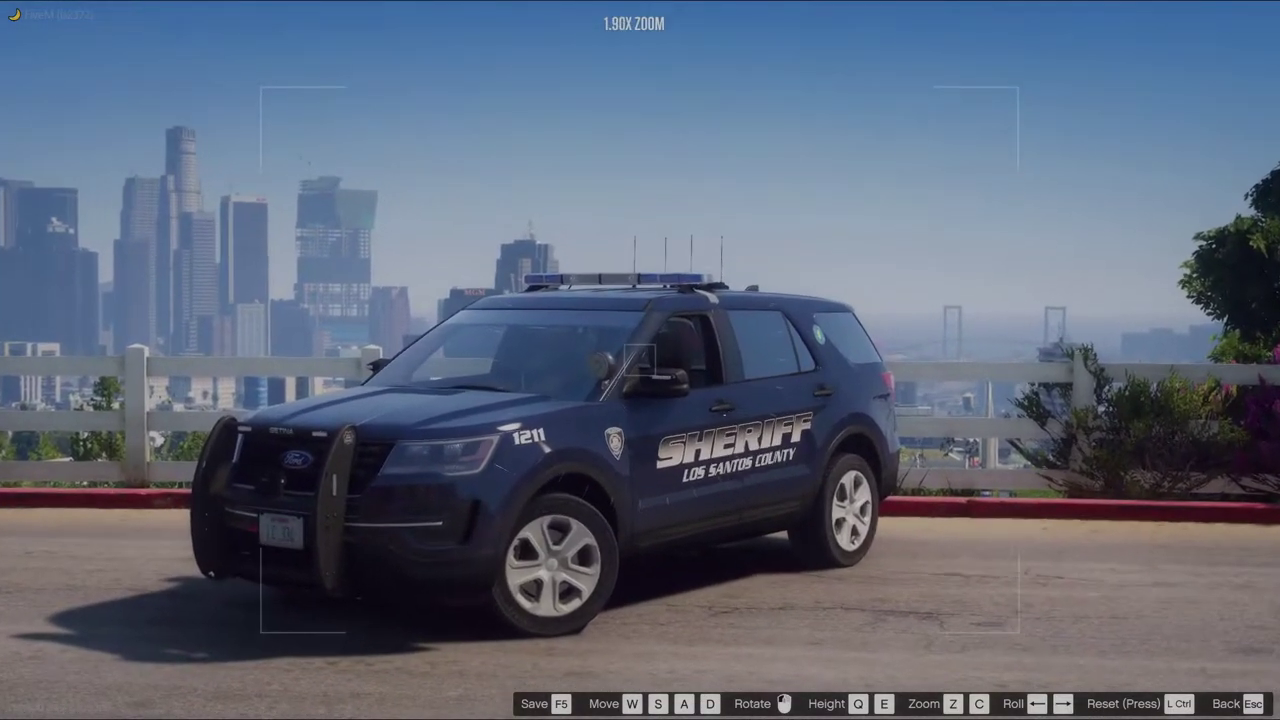
mouse_move(1006, 309)
mouse_down()
mouse_move(400, 209)
mouse_move(89, 203)
mouse_move(79, 141)
mouse_move(466, 131)
mouse_move(680, 145)
mouse_move(803, 174)
mouse_move(1066, 270)
mouse_move(1098, 319)
mouse_move(1003, 338)
mouse_move(852, 167)
mouse_move(923, 260)
mouse_move(1003, 302)
mouse_up()
key(d)
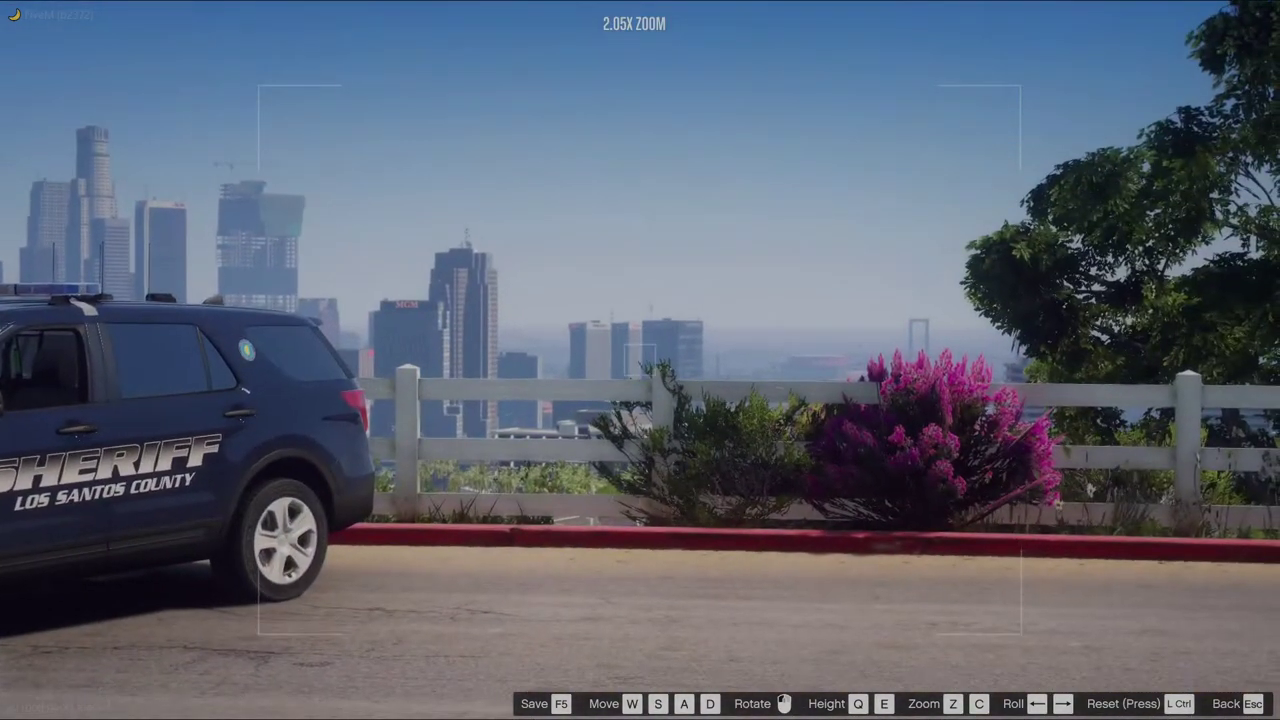
Bring the camera back to the SUV and frame its front corner and side with the city towers behind
key(q)
key(a)
key(e)
key(a)
key(e)
key(a)
key(a)
key(w)
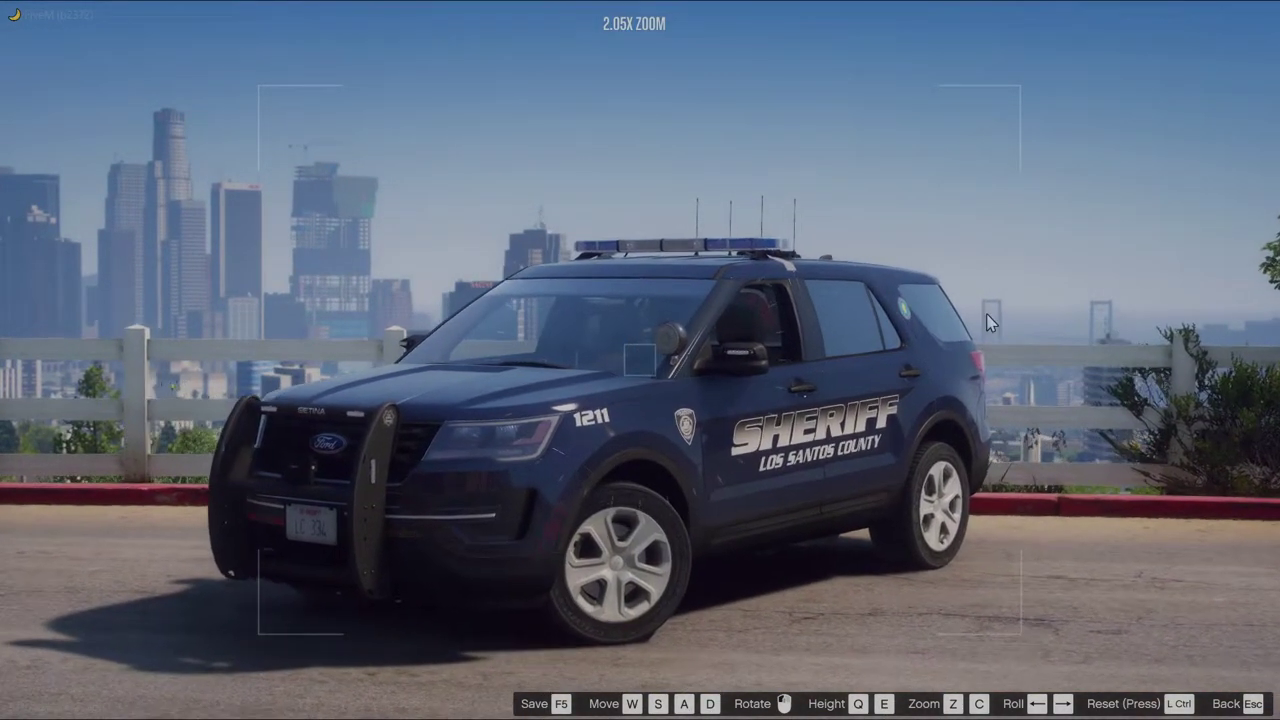
Zoom the camera out to 0.97x and move it closer to the SUV's front corner
key(a)
key(c)
key(c)
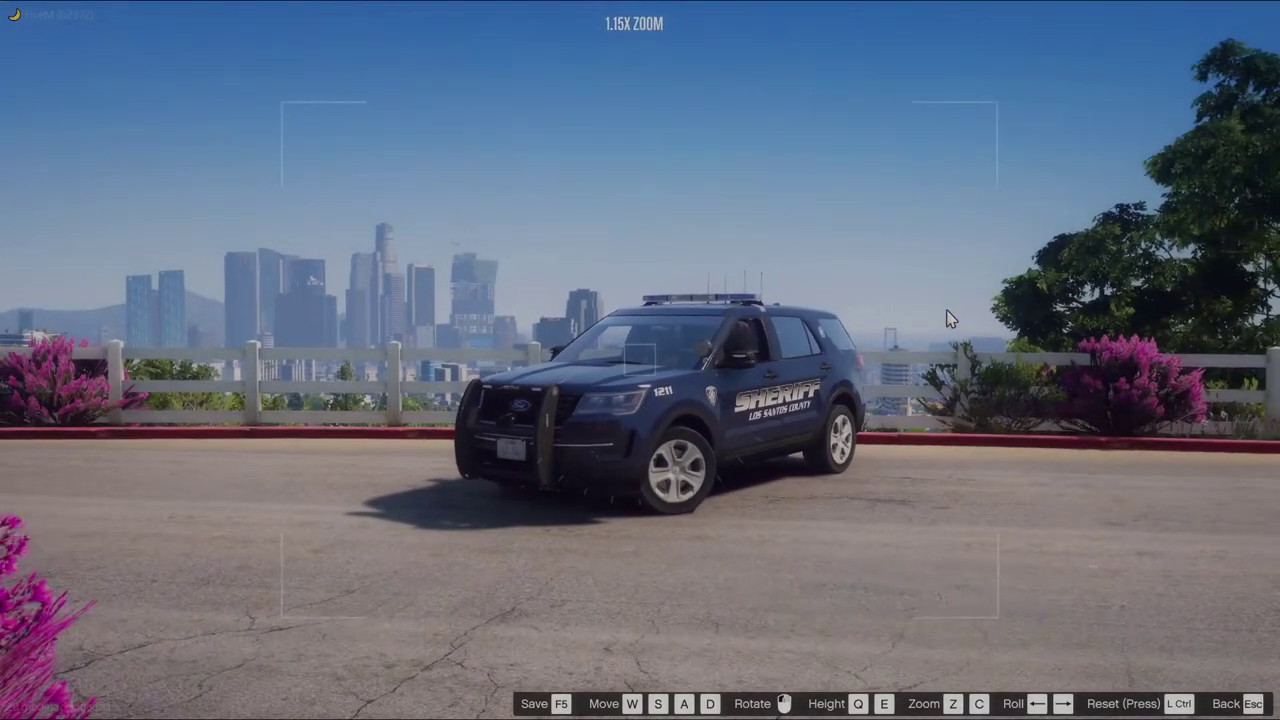
key(w)
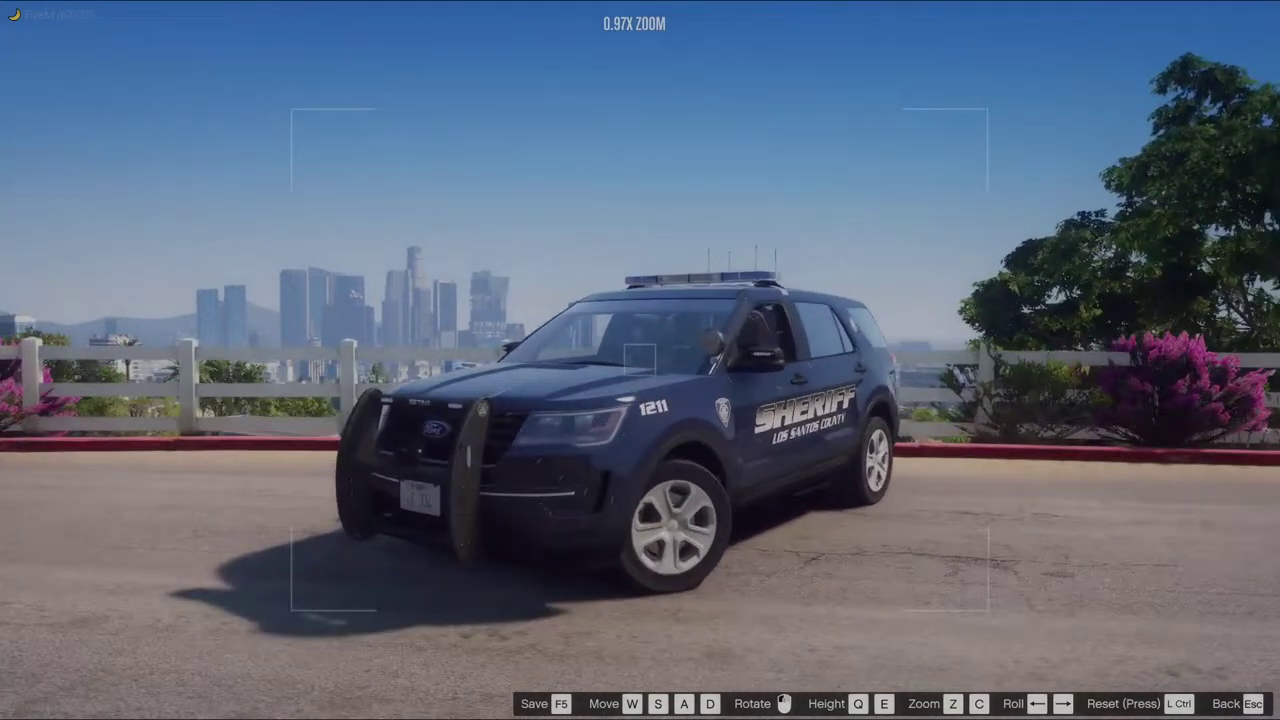
key(d)
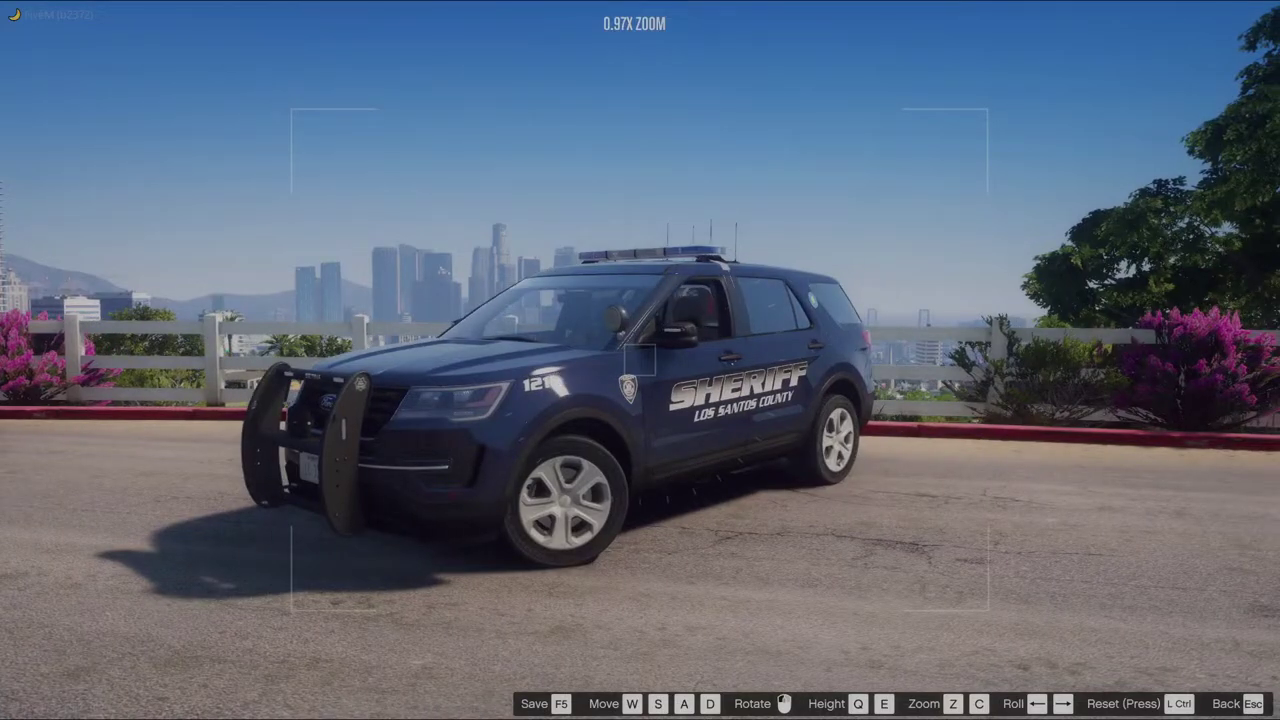
Try a 1.00x zoom while swinging the camera past the officer and around the SUV's side
key(z)
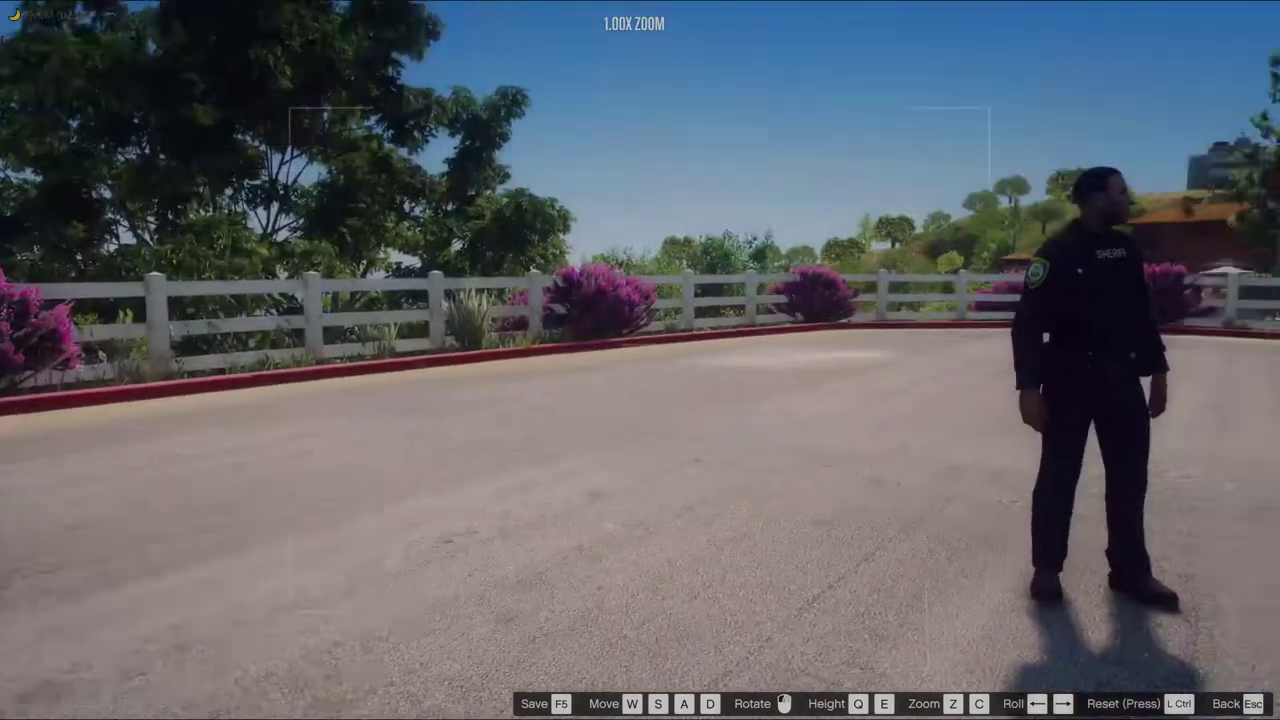
key(d)
key(w)
key(s)
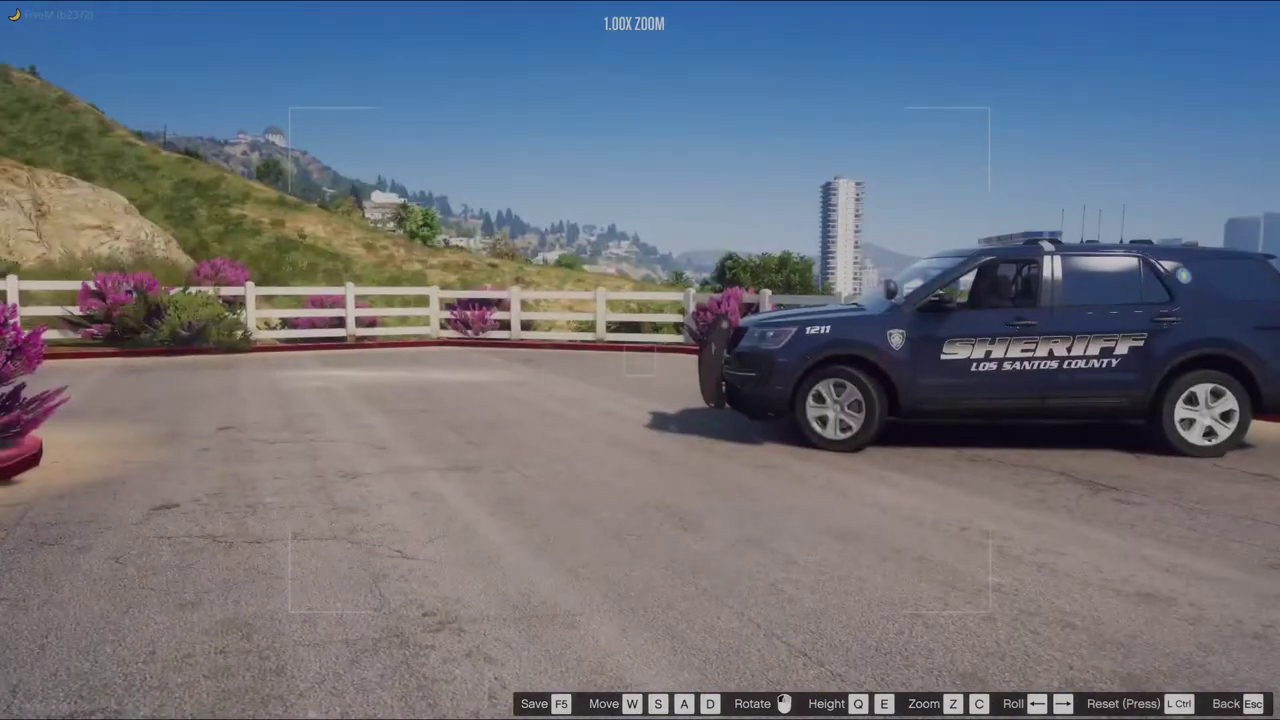
key(d)
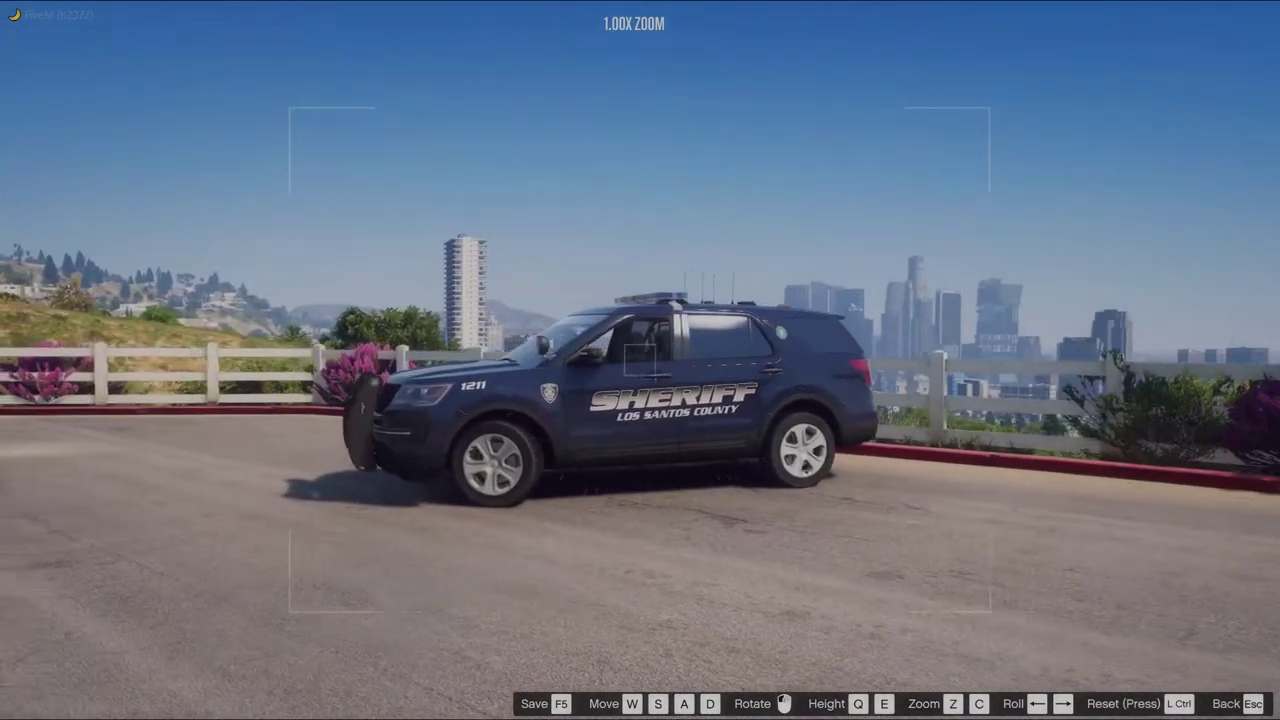
key(a)
key(a)
key(a)
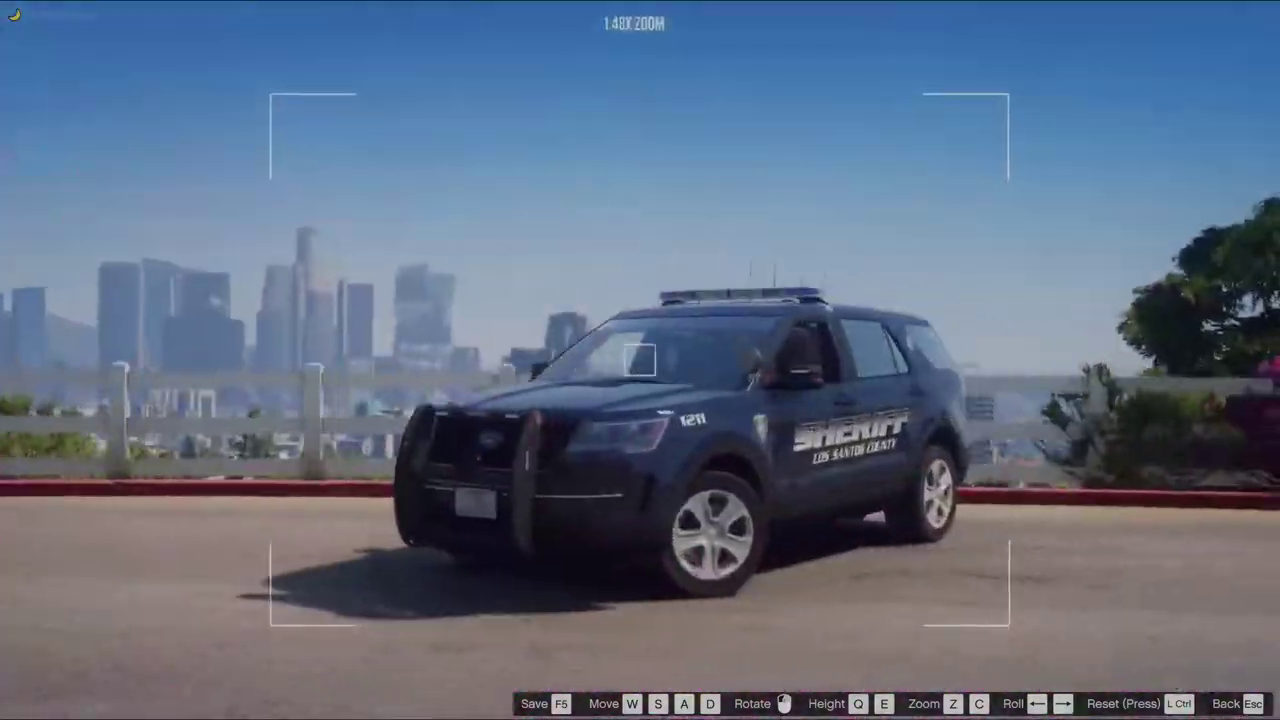
Zoom in on the SUV to 2.78x, and settle the zoom at 1.89x with the skyline behind it
key(z)
key(z)
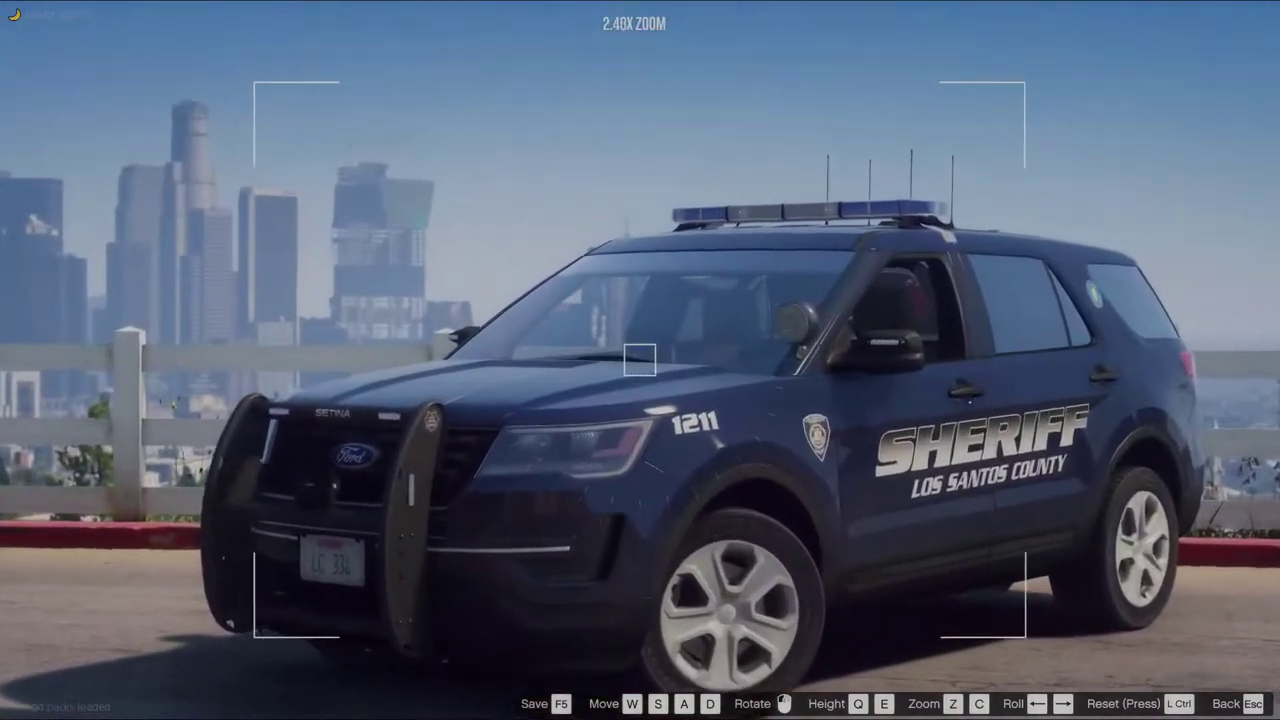
key(w)
key(c)
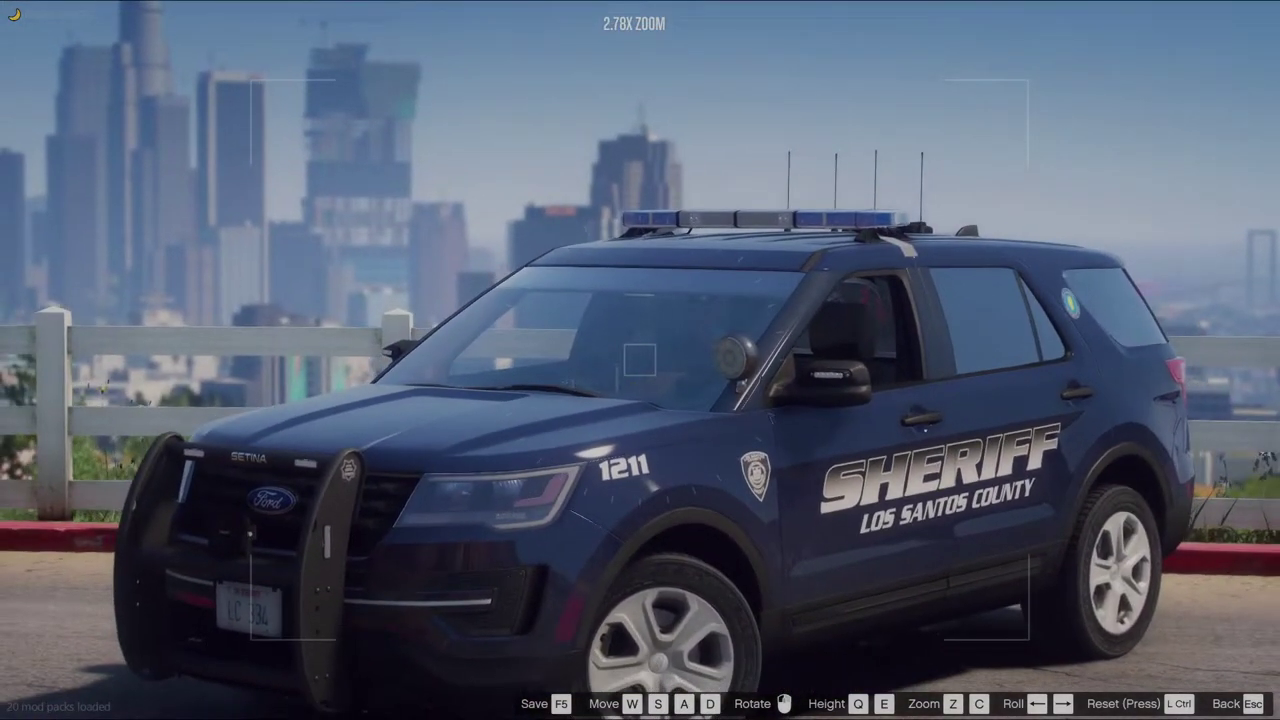
key(c)
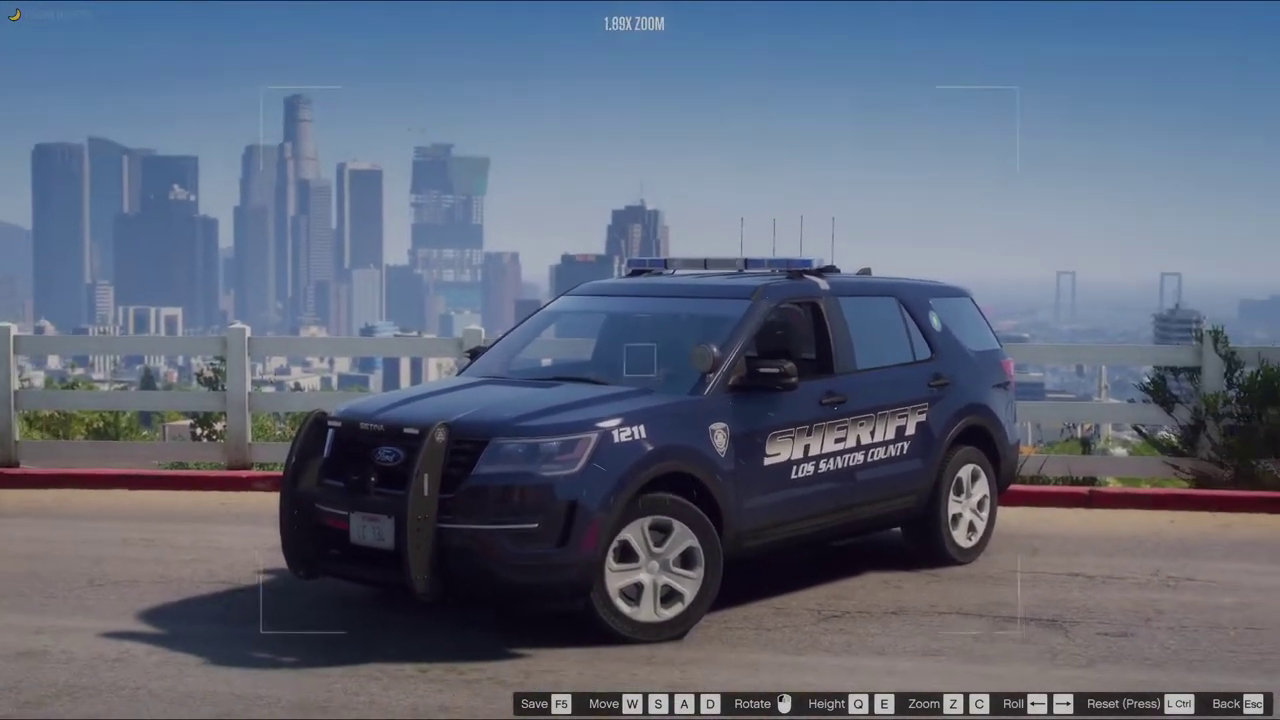
key(z)
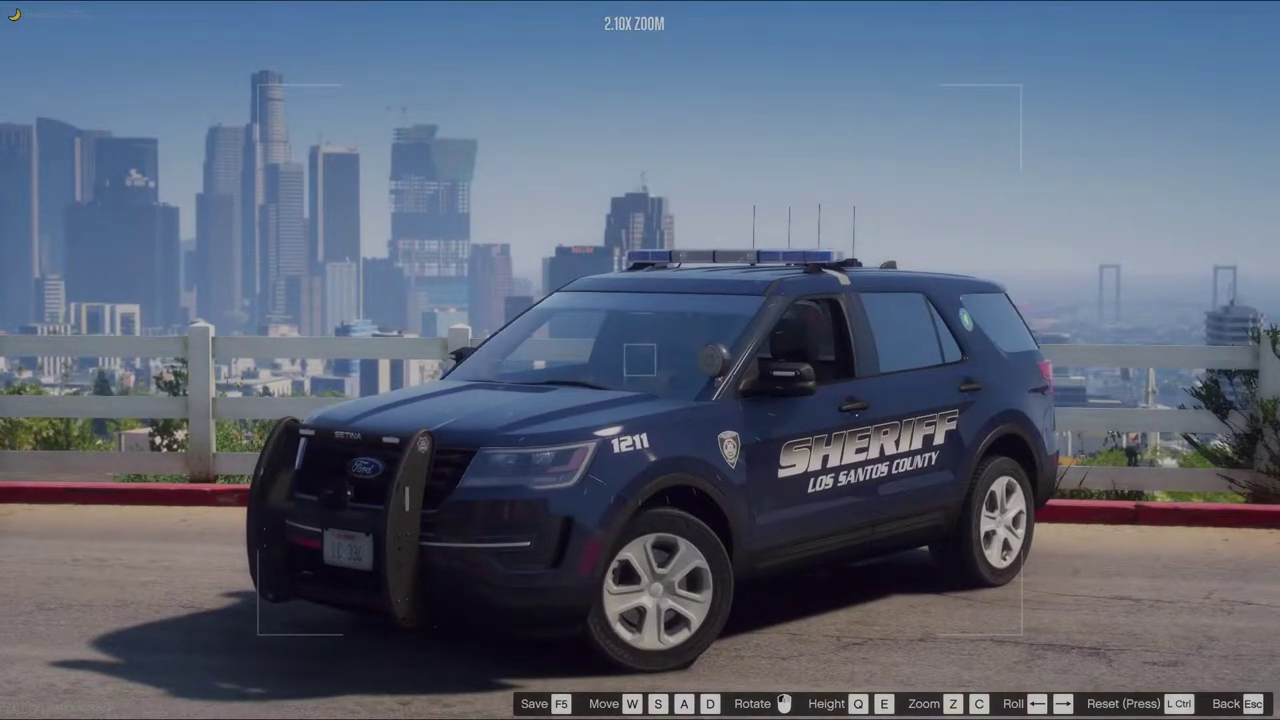
key(c)
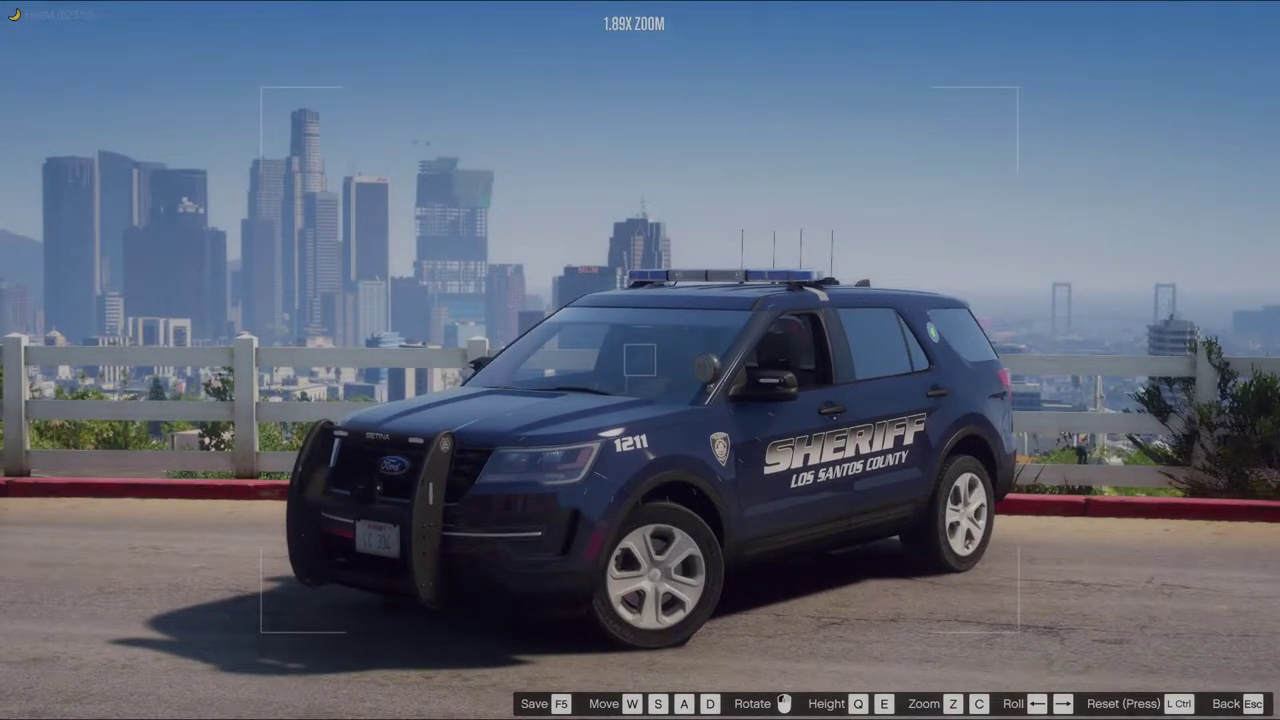
Adjust the camera's height, angle and sideways position to balance the SUV against the downtown towers
key(e)
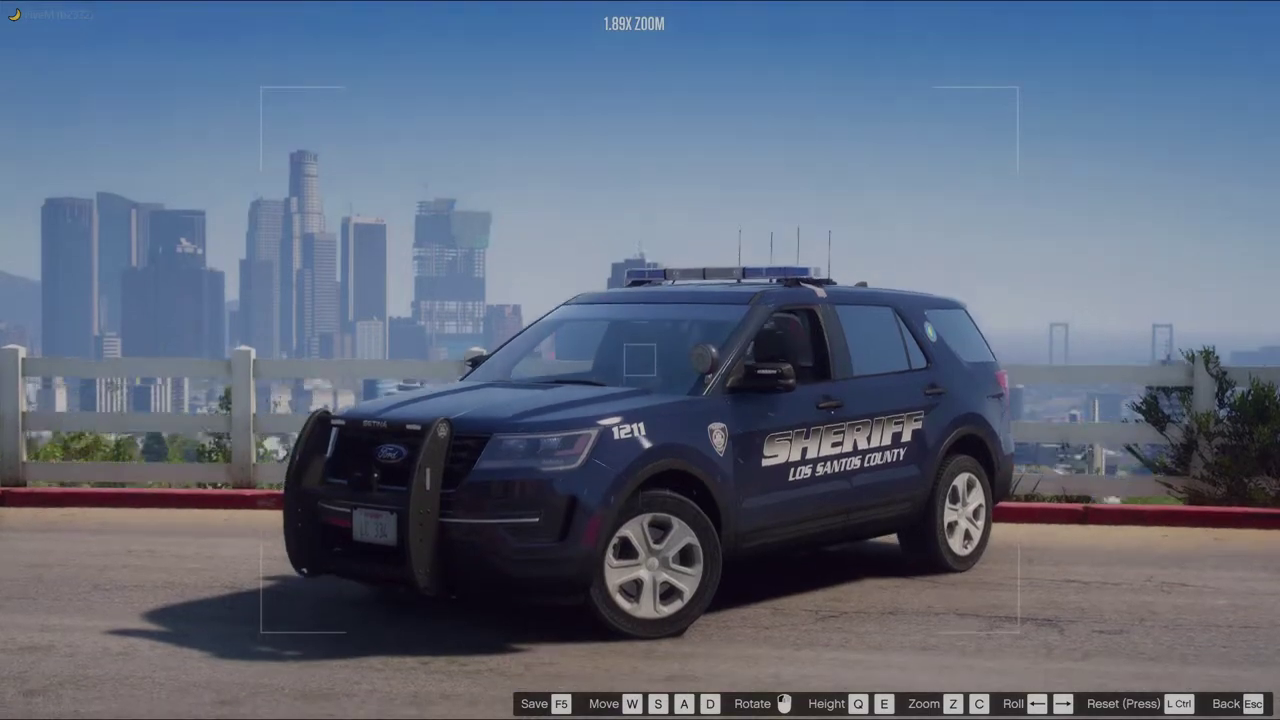
key(d)
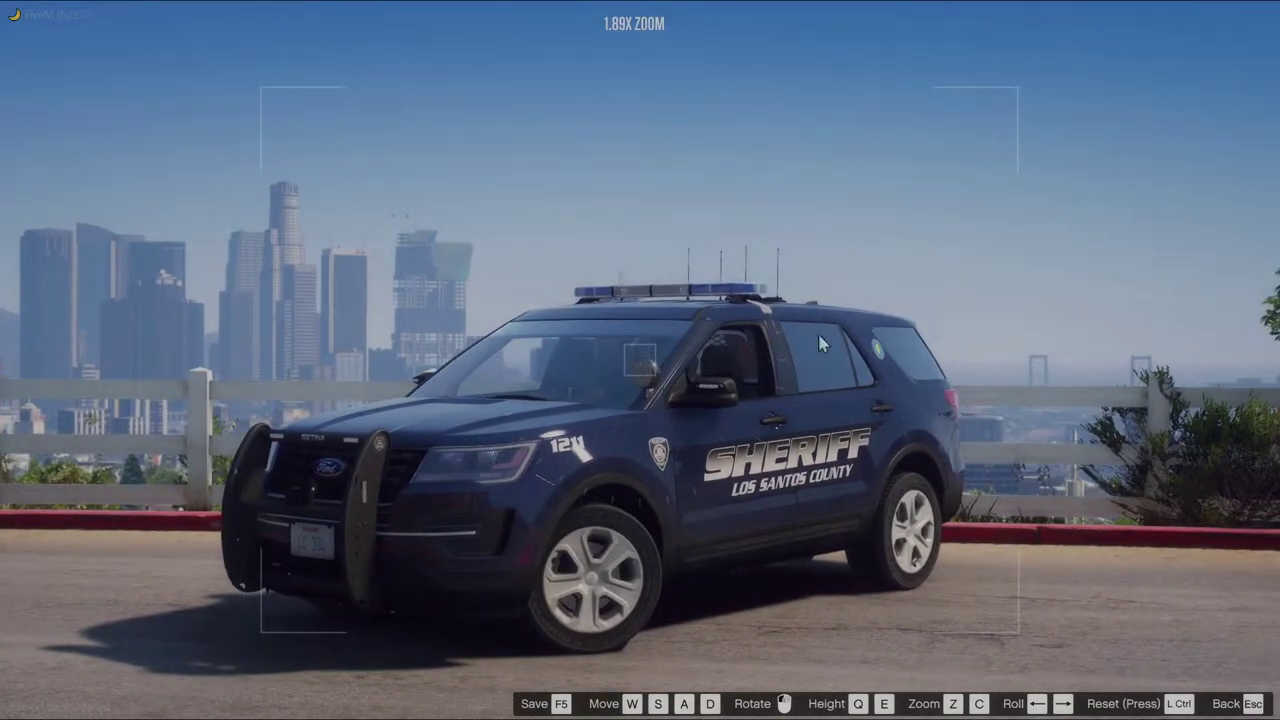
key(d)
drag(822, 343, 787, 349)
key(d)
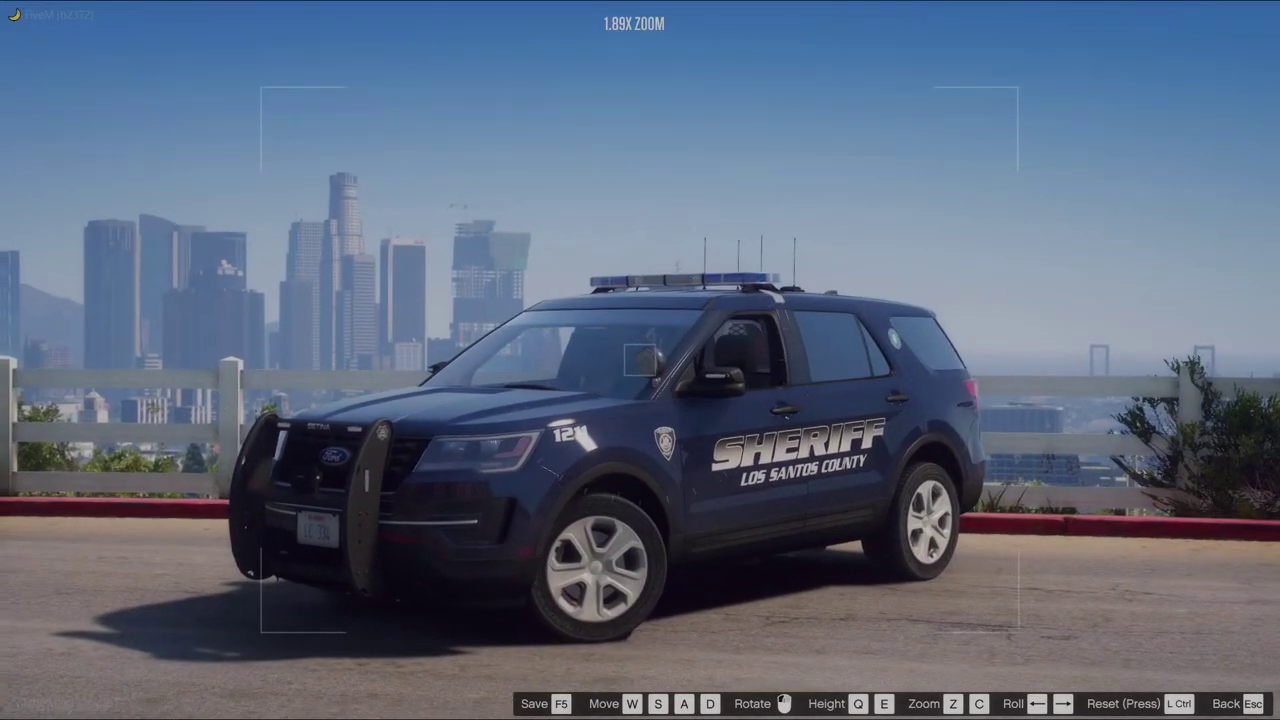
key(a)
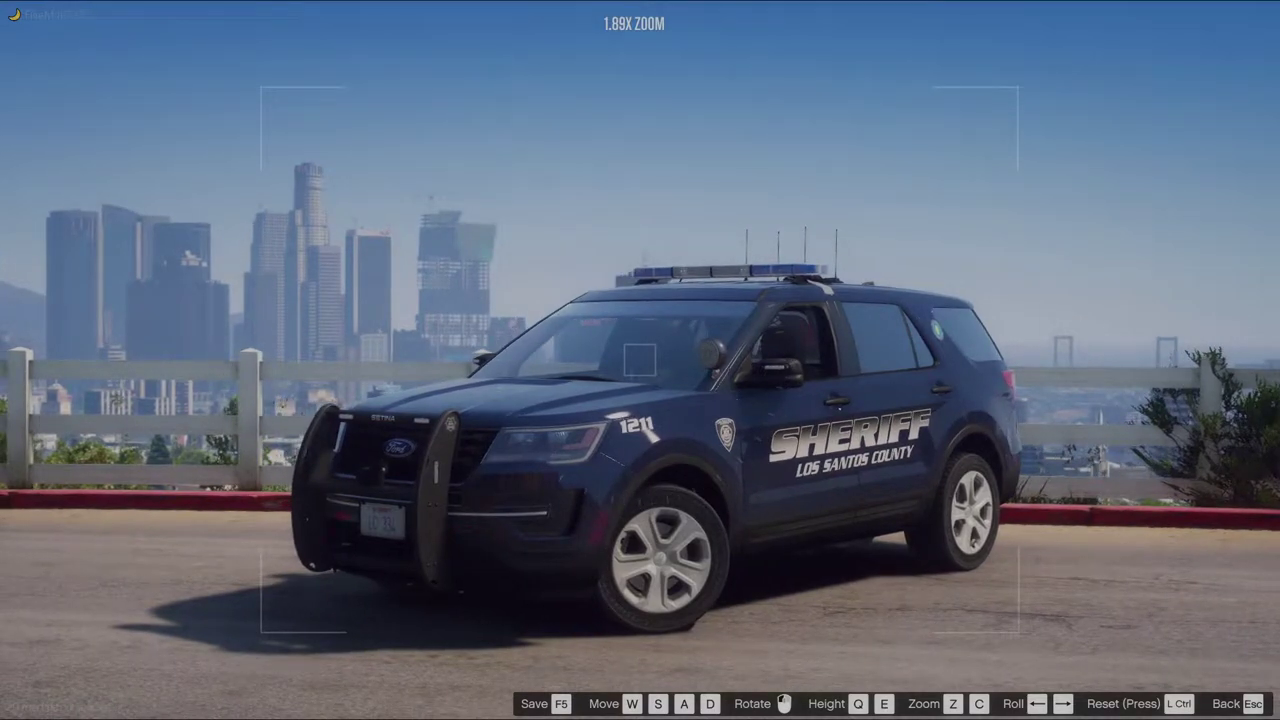
Try rotating the camera away from the SUV to the flowering bush and trees, and turn it back
drag(640, 360, 682, 356)
drag(833, 341, 1275, 320)
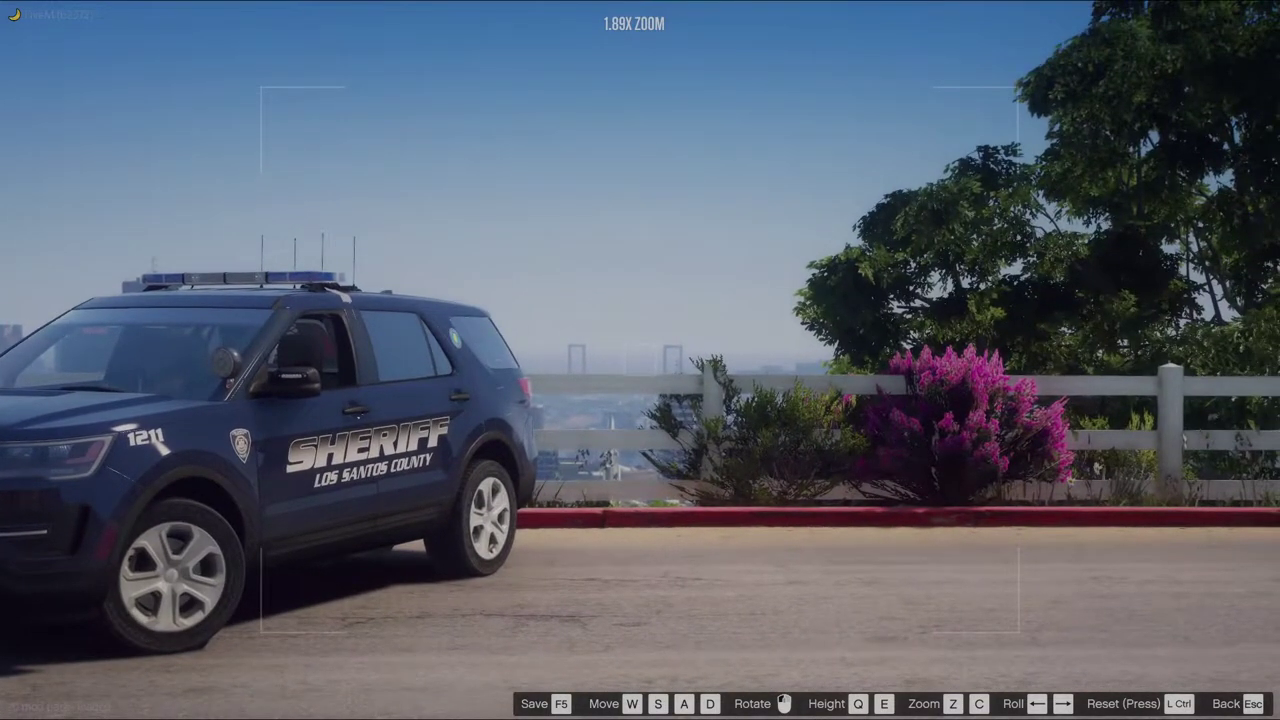
key(a)
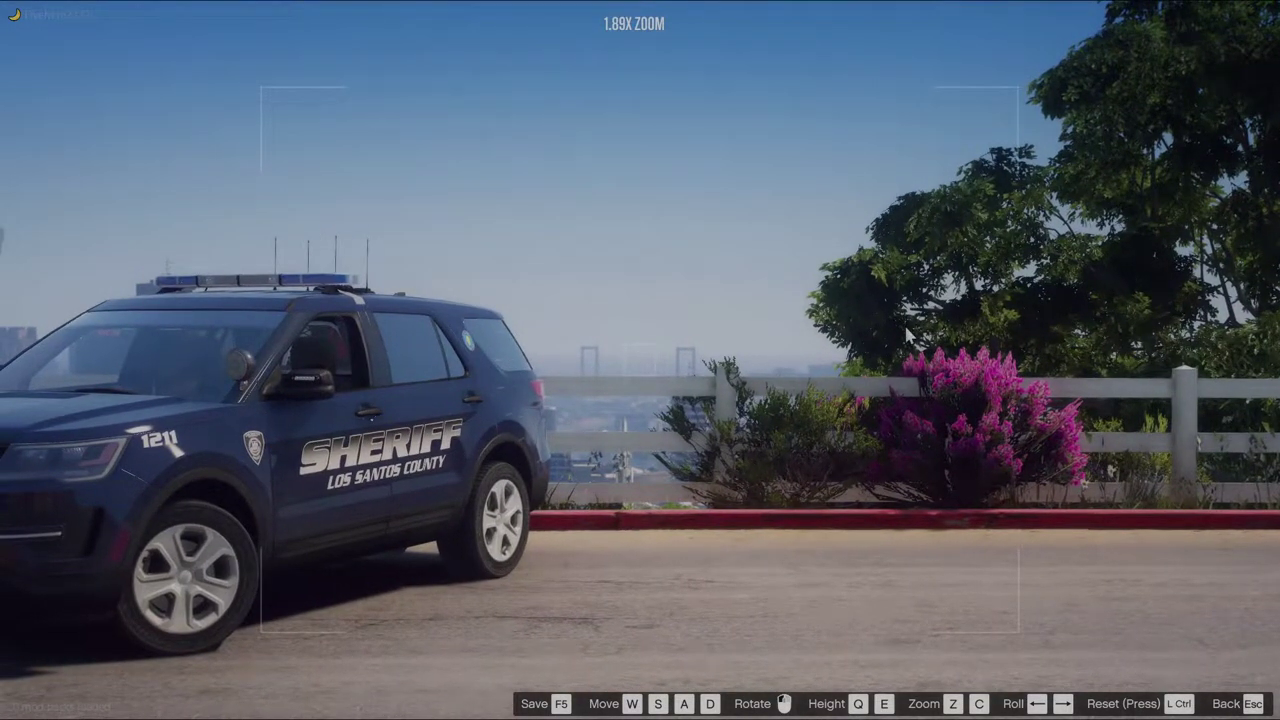
key(e)
key(q)
drag(900, 338, 545, 356)
key(a)
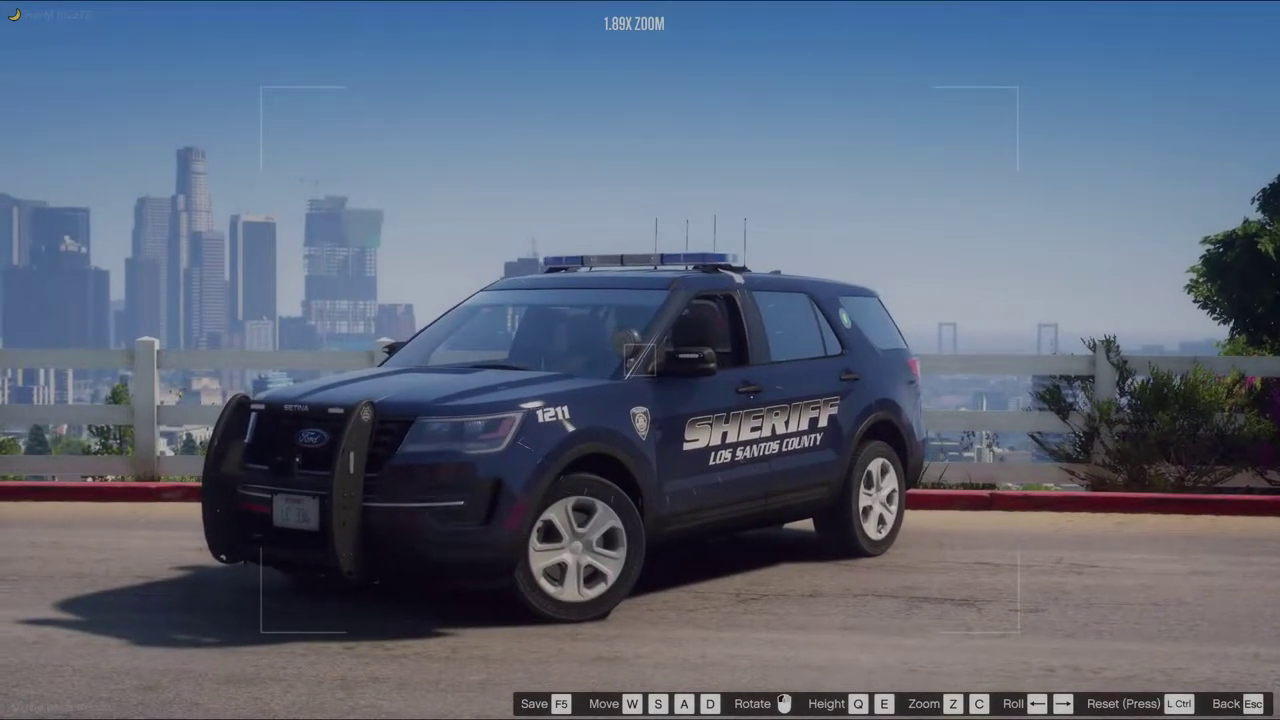
Set the zoom to 1.94x and fine-tune the camera sideways so the whole SUV sits centred beside the skyline
key(a)
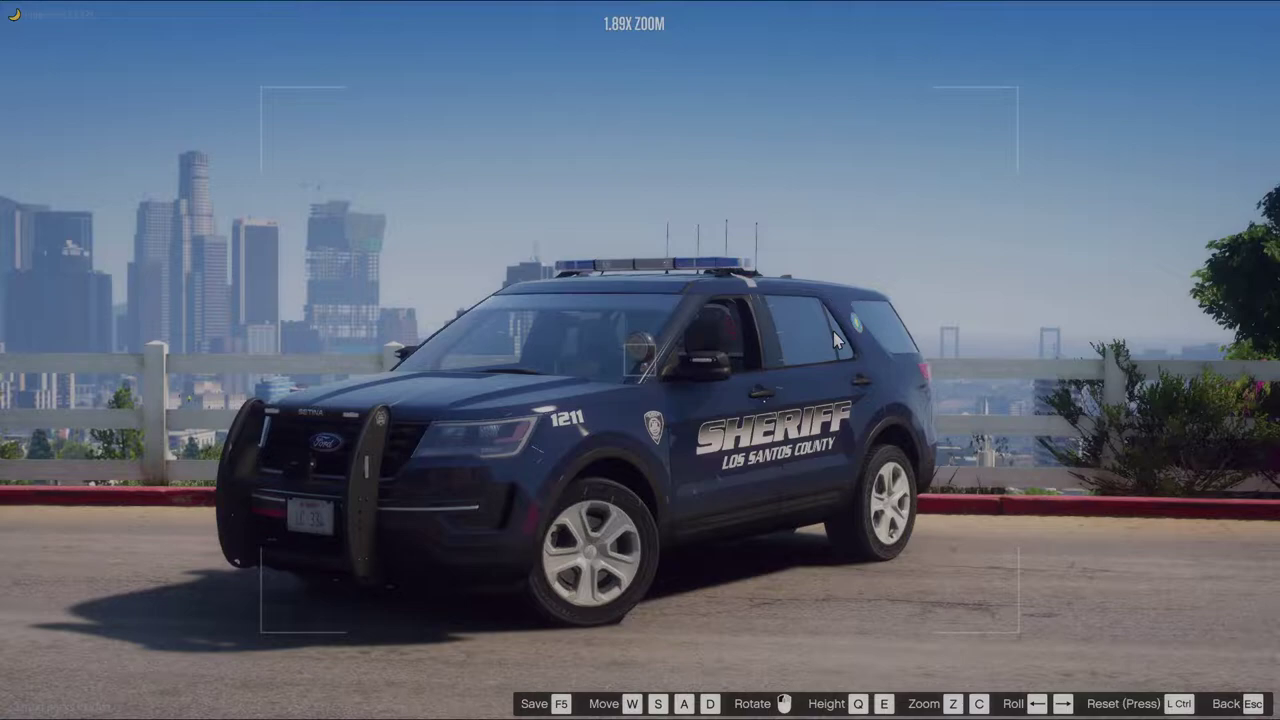
key(d)
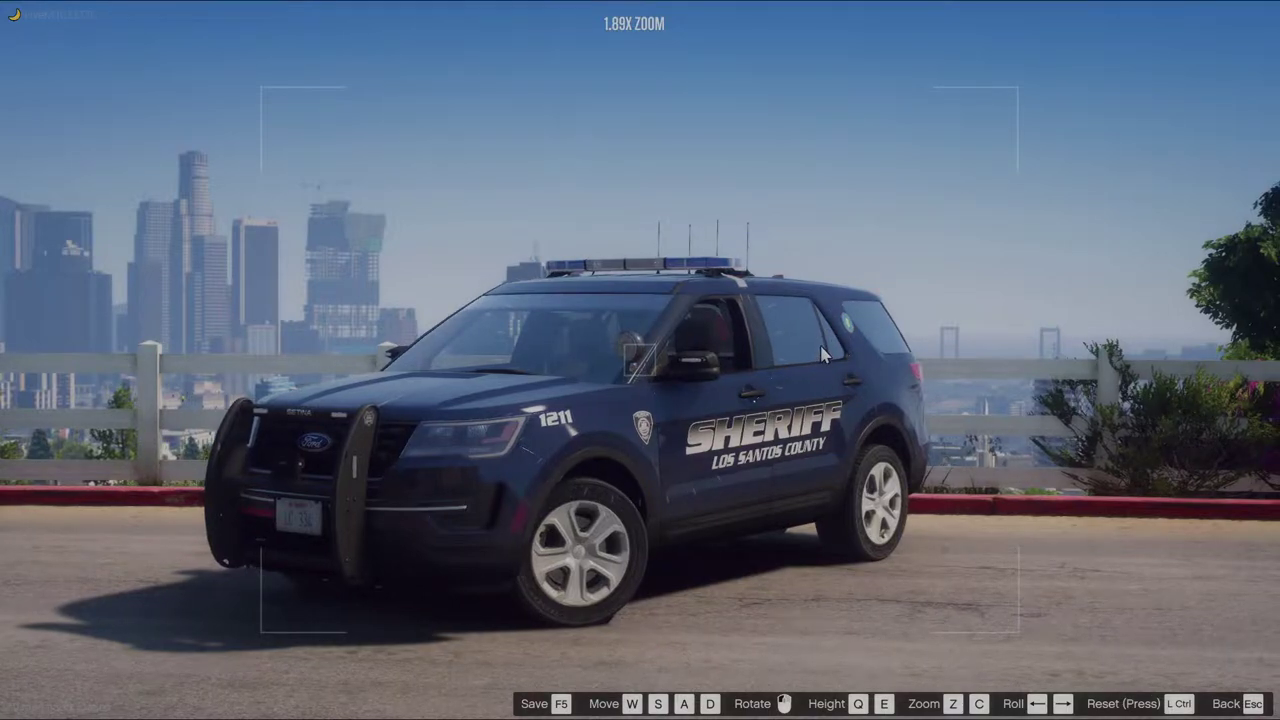
key(c)
key(d)
drag(820, 354, 725, 354)
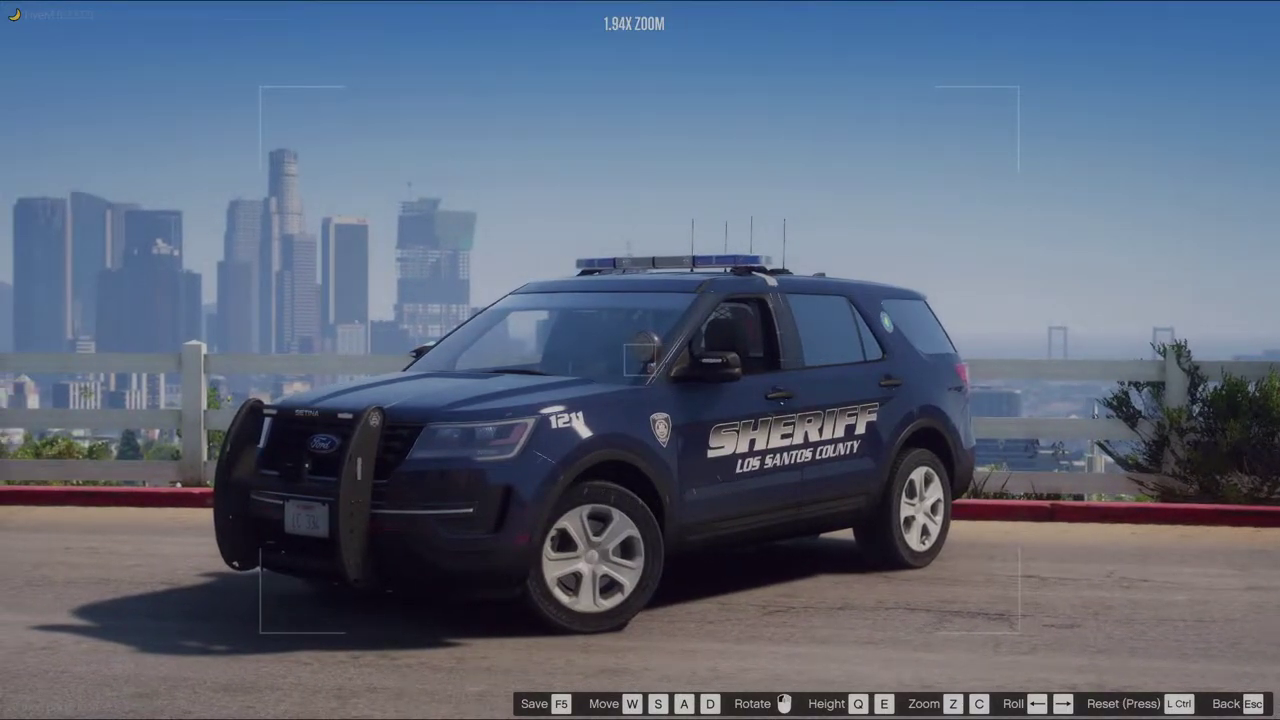
key(d)
key(a)
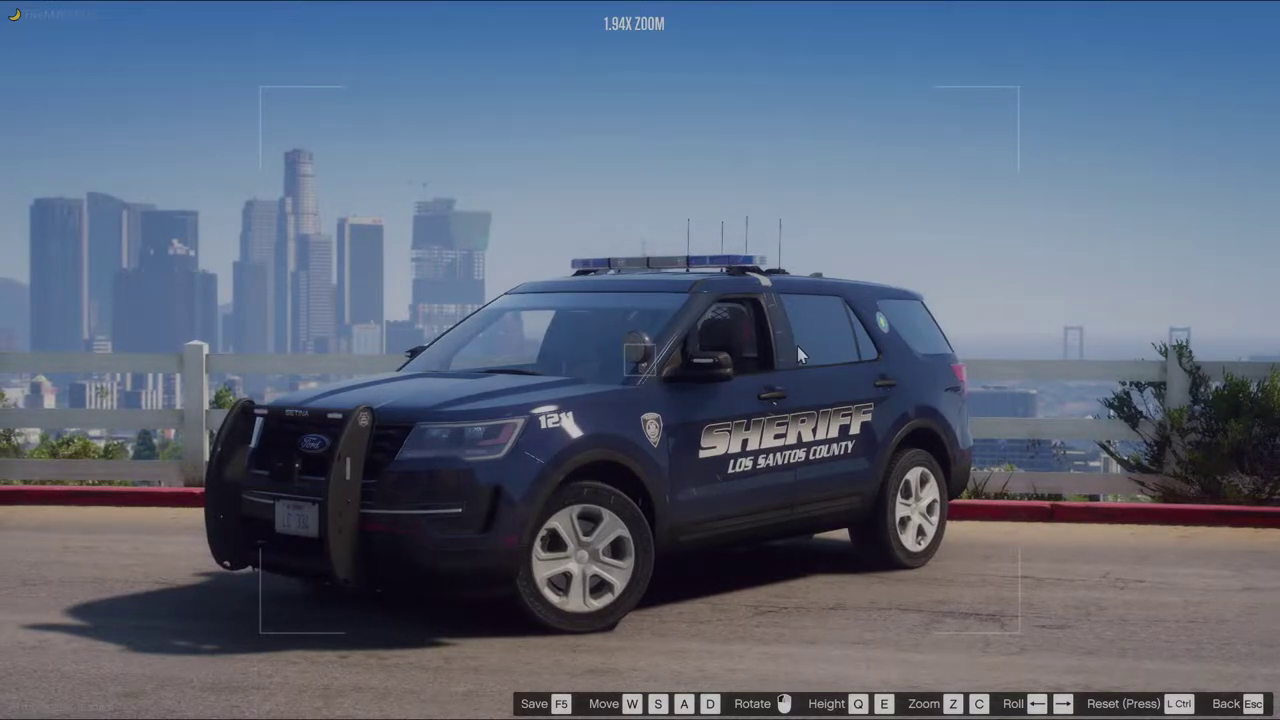
key(a)
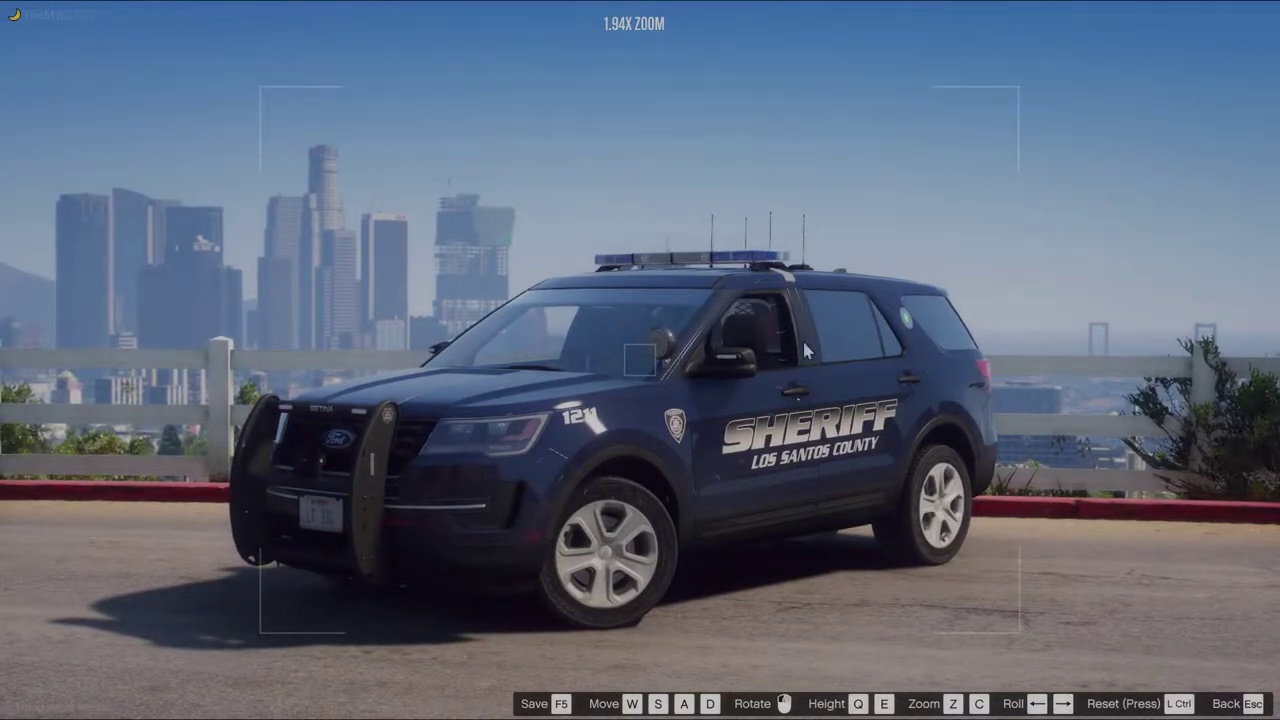
Leave camera editing, return to the start marker's settings and hide the editor interface to preview the shot
key(Escape)
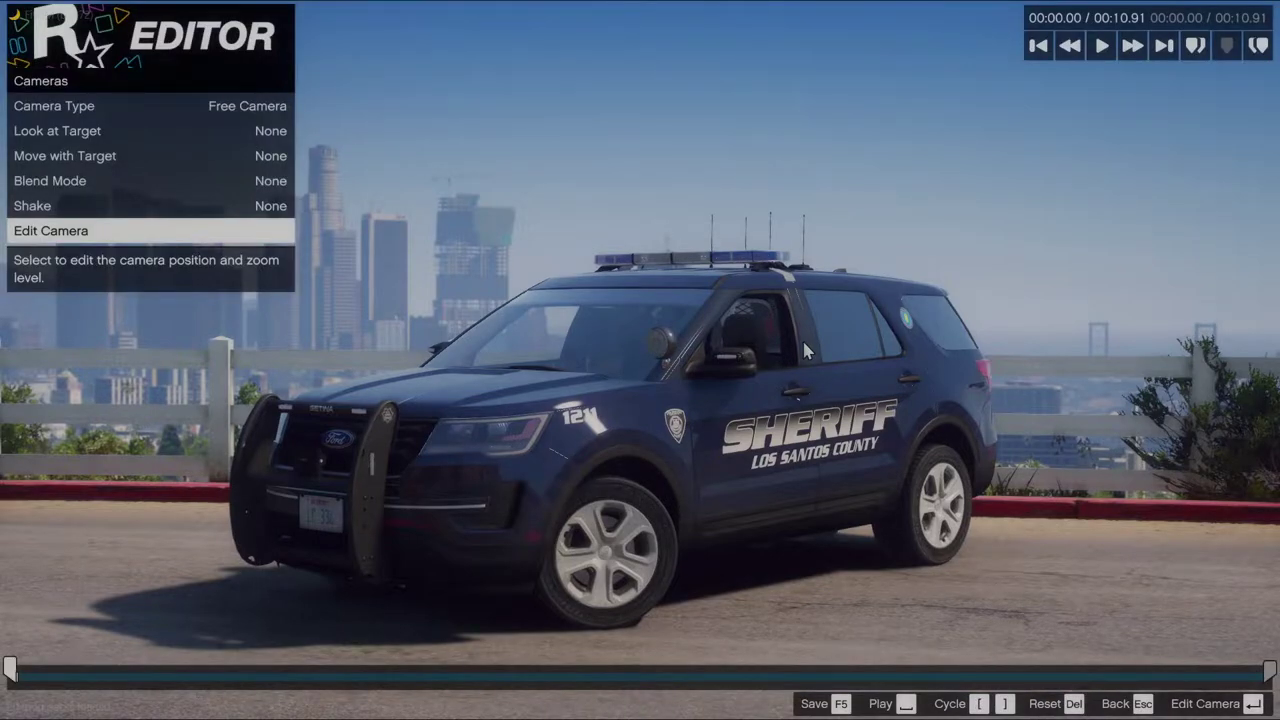
key(Escape)
key(Down)
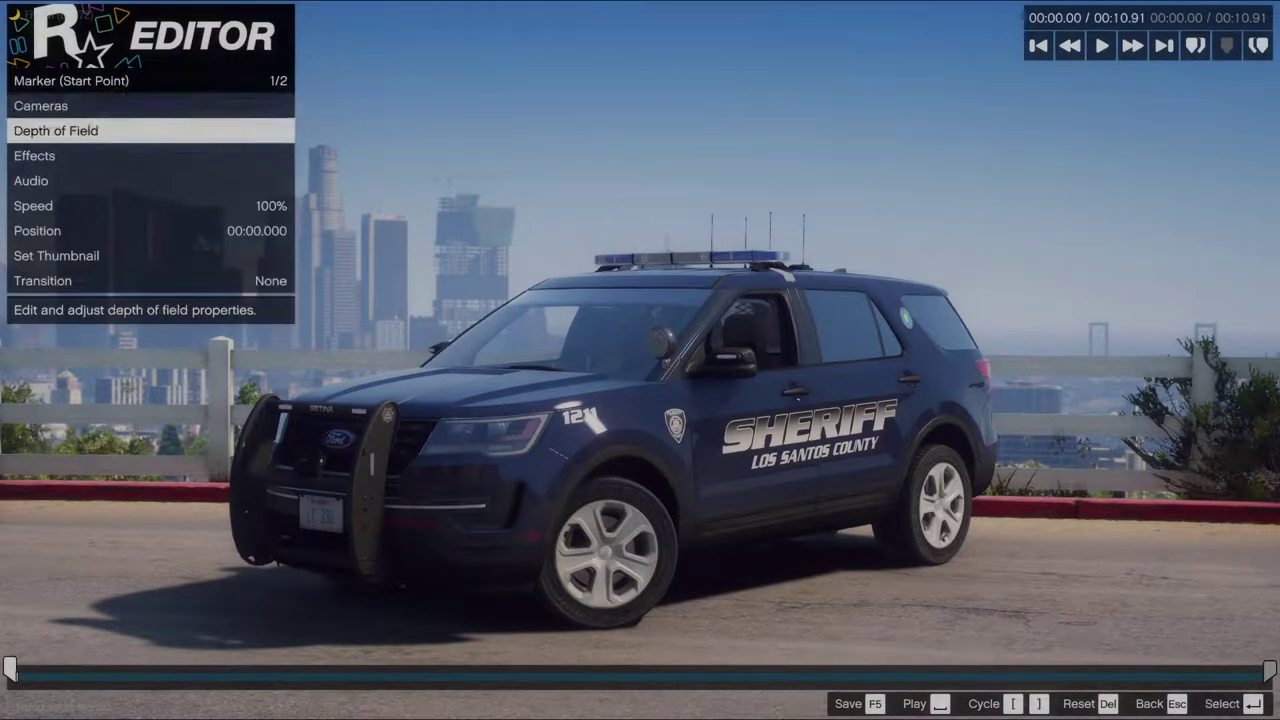
key(Up)
key(h)
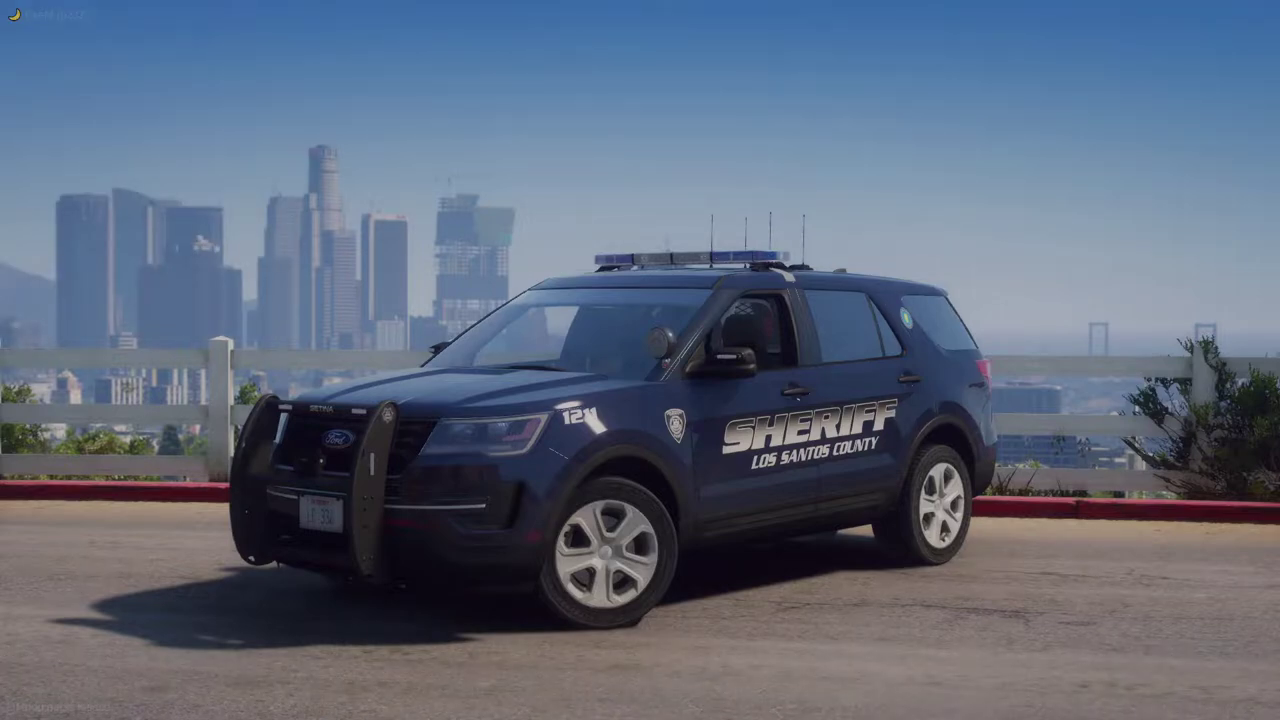
Show the editor interface again and set the start marker's depth of field to Custom focus with Manual mode
key(h)
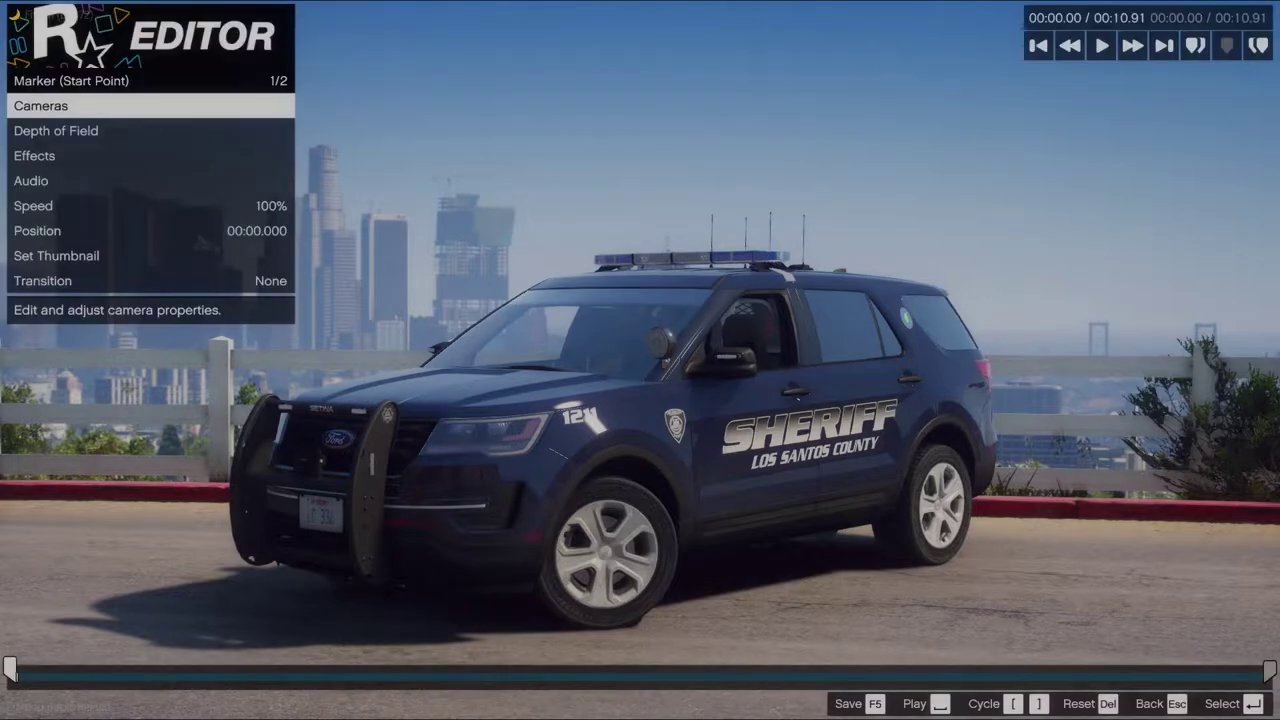
key(Down)
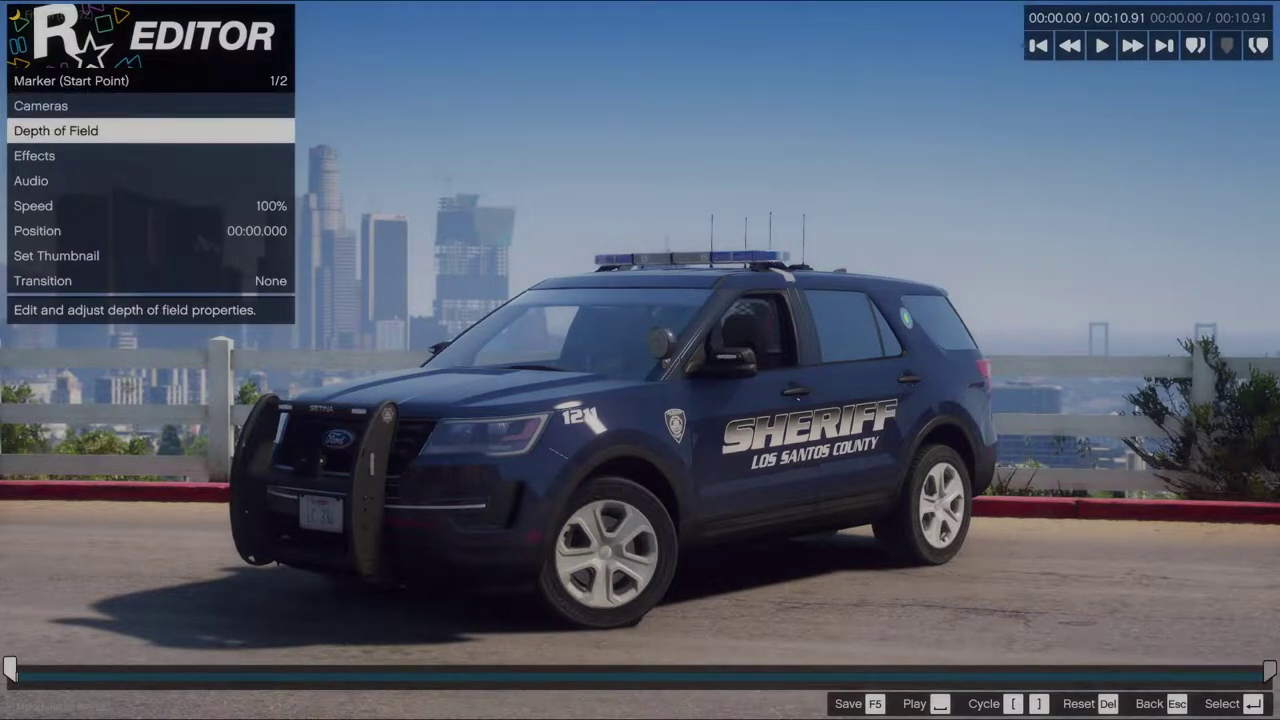
key(Return)
key(Right)
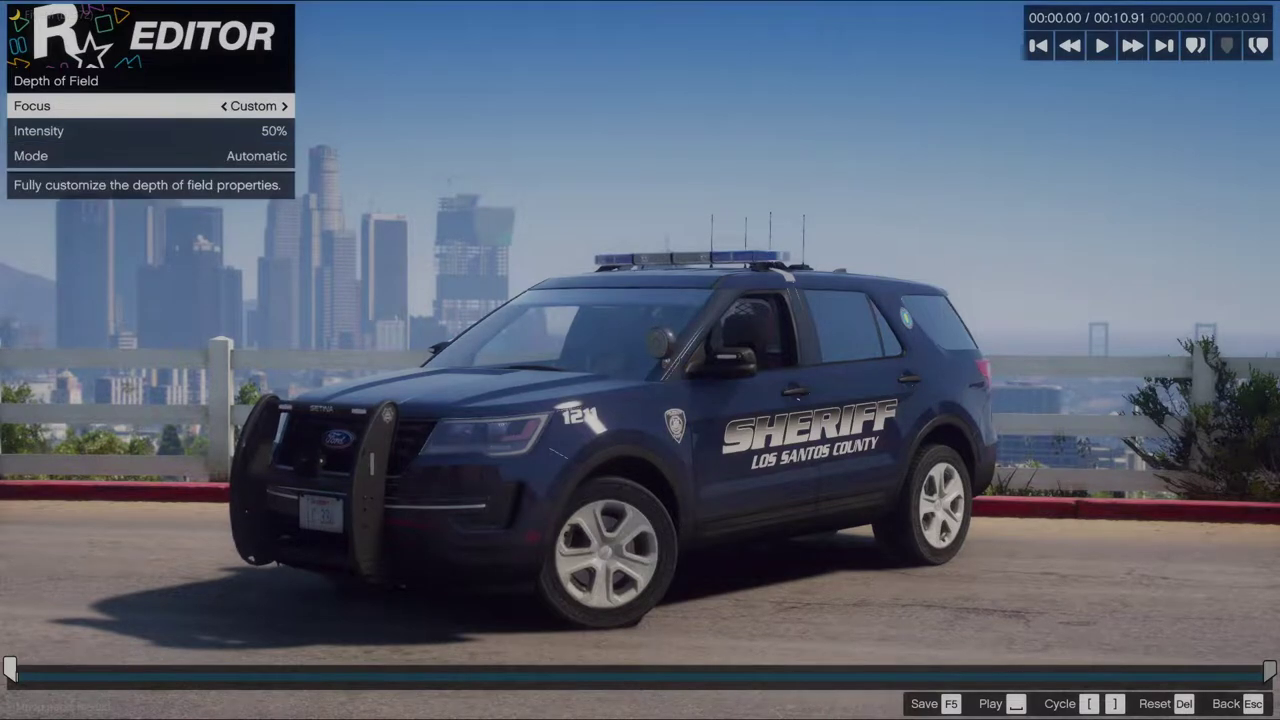
key(Down)
key(Down)
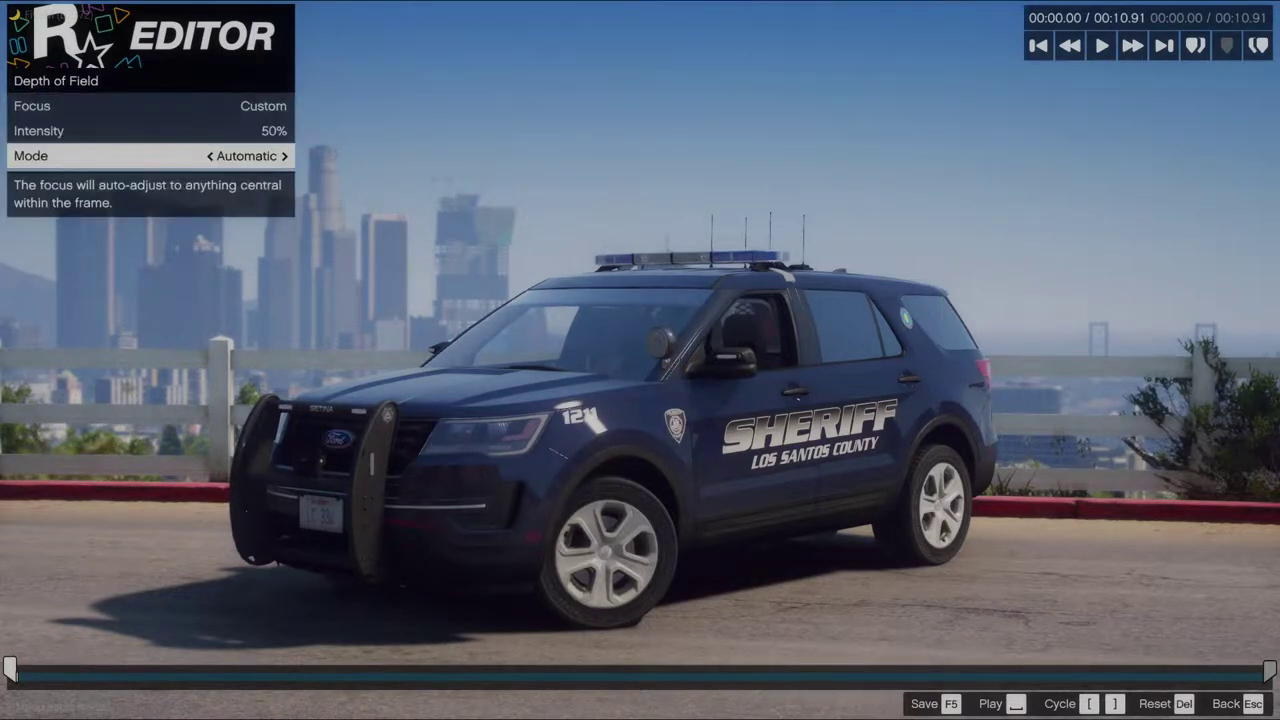
key(Right)
key(Right)
Reduce the depth of field's focus distance to 8.4 m, and fine-tune it back up to 8.8 m
key(Down)
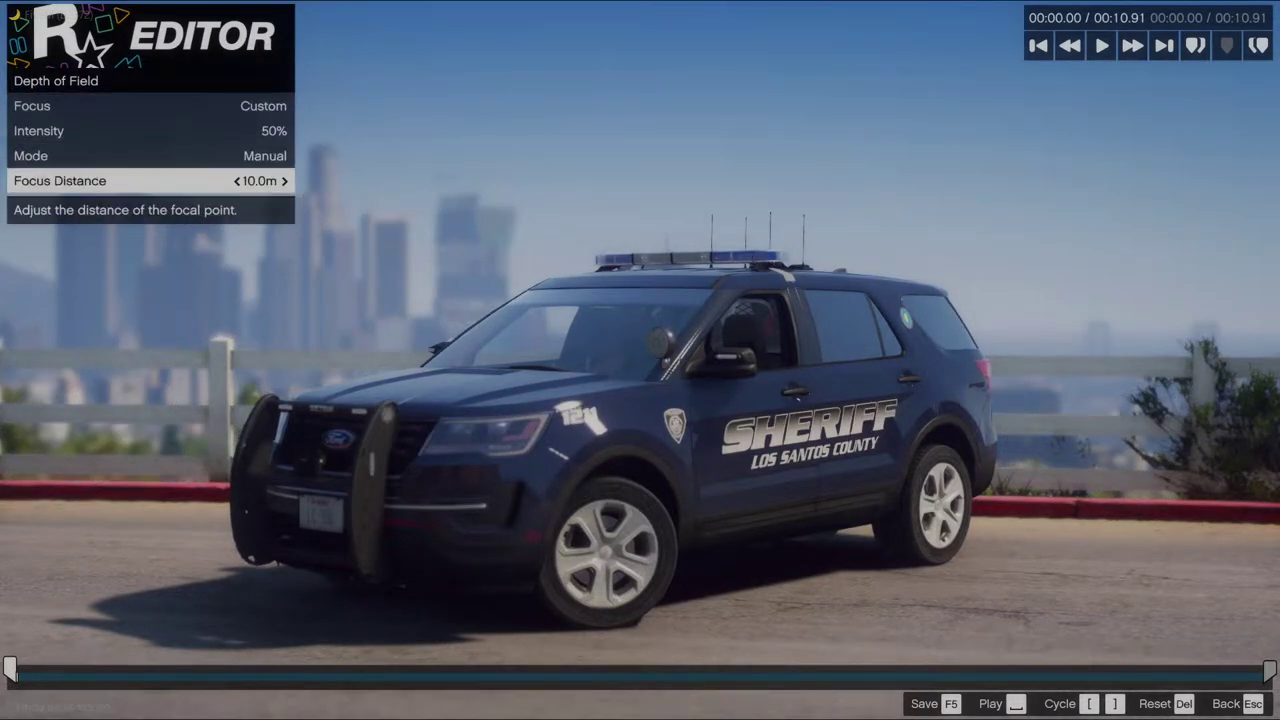
key(Left)
key(Left)
key(Left)
key(Left)
key(Left)
key(Left)
key(Left)
key(Left)
key(Left)
key(Left)
key(Left)
key(Left)
key(Left)
key(Left)
key(Left)
key(Left)
key(Left)
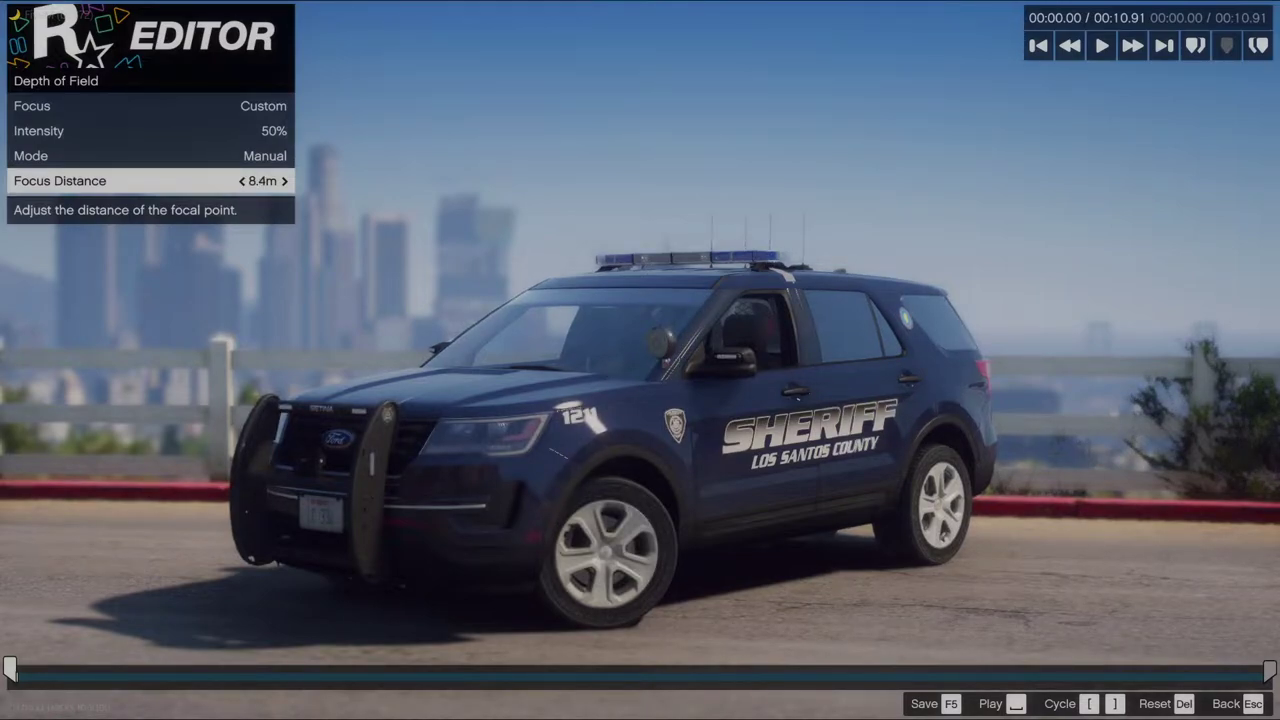
key(Right)
key(Right)
key(Right)
key(Right)
key(Right)
key(Right)
key(Right)
key(Right)
key(Right)
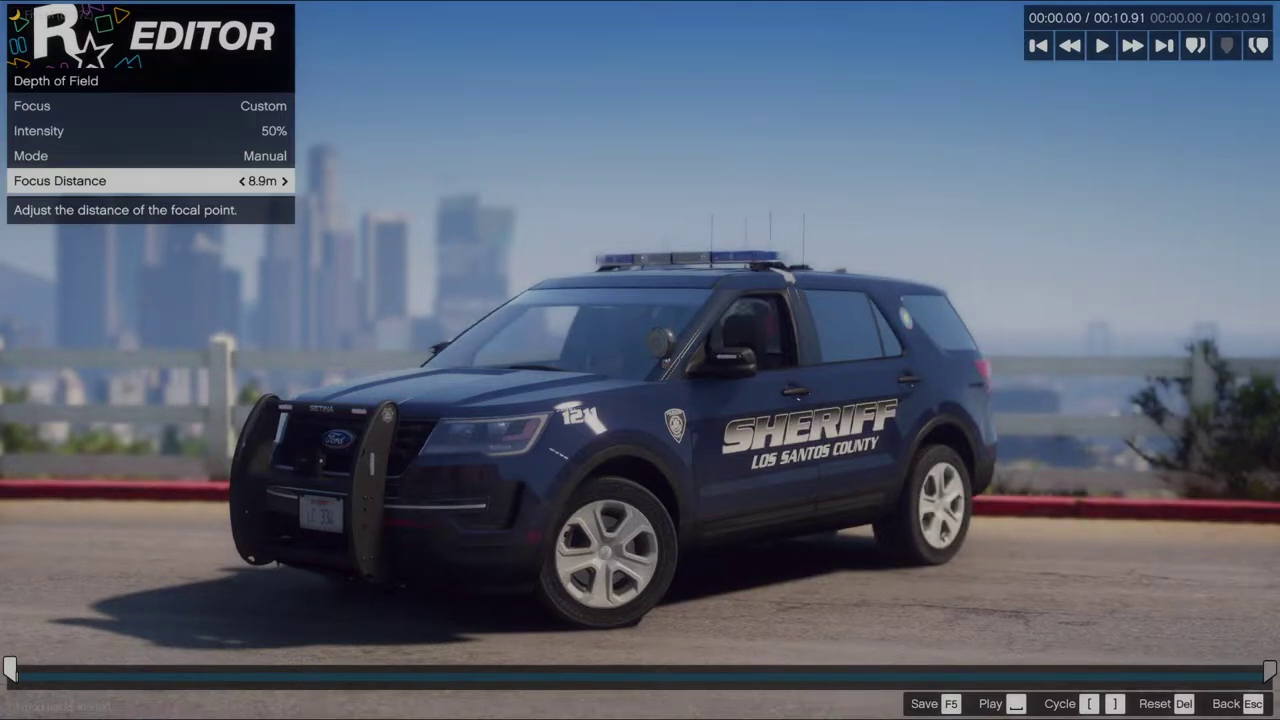
Lower the depth of field intensity to 32% and hide the editor interface to preview the blurred skyline
key(Up)
key(Up)
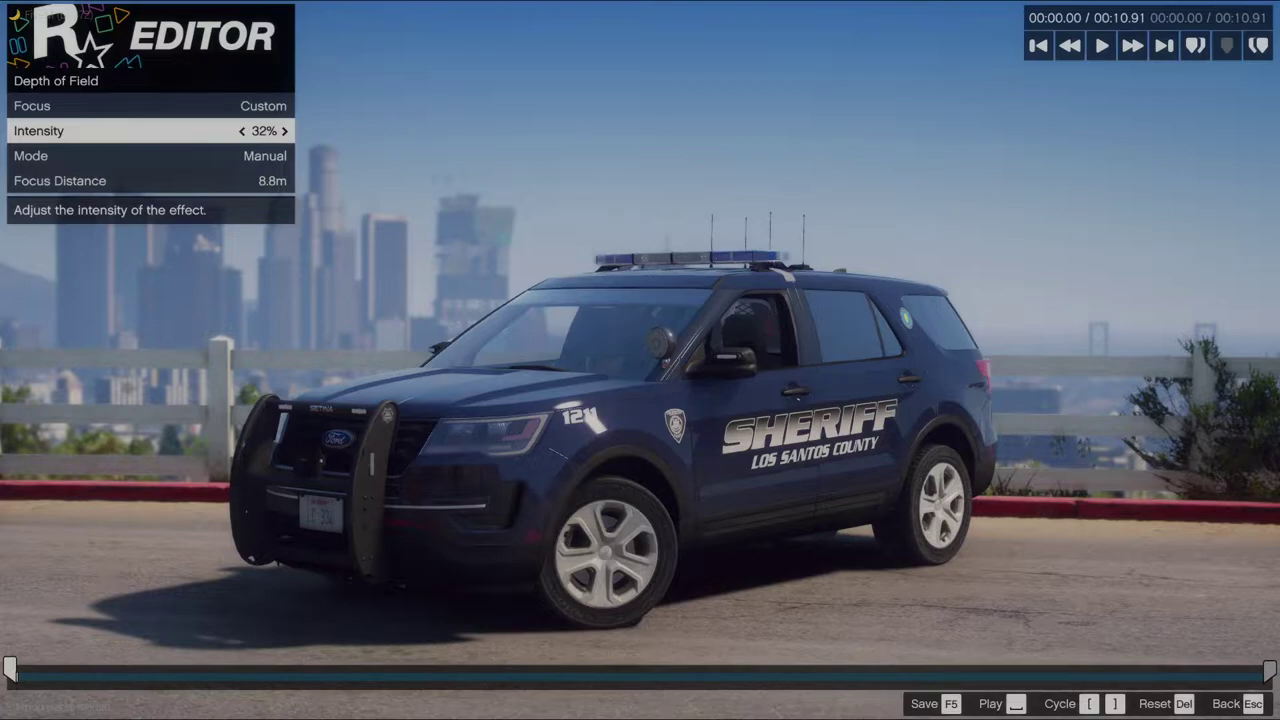
key(h)
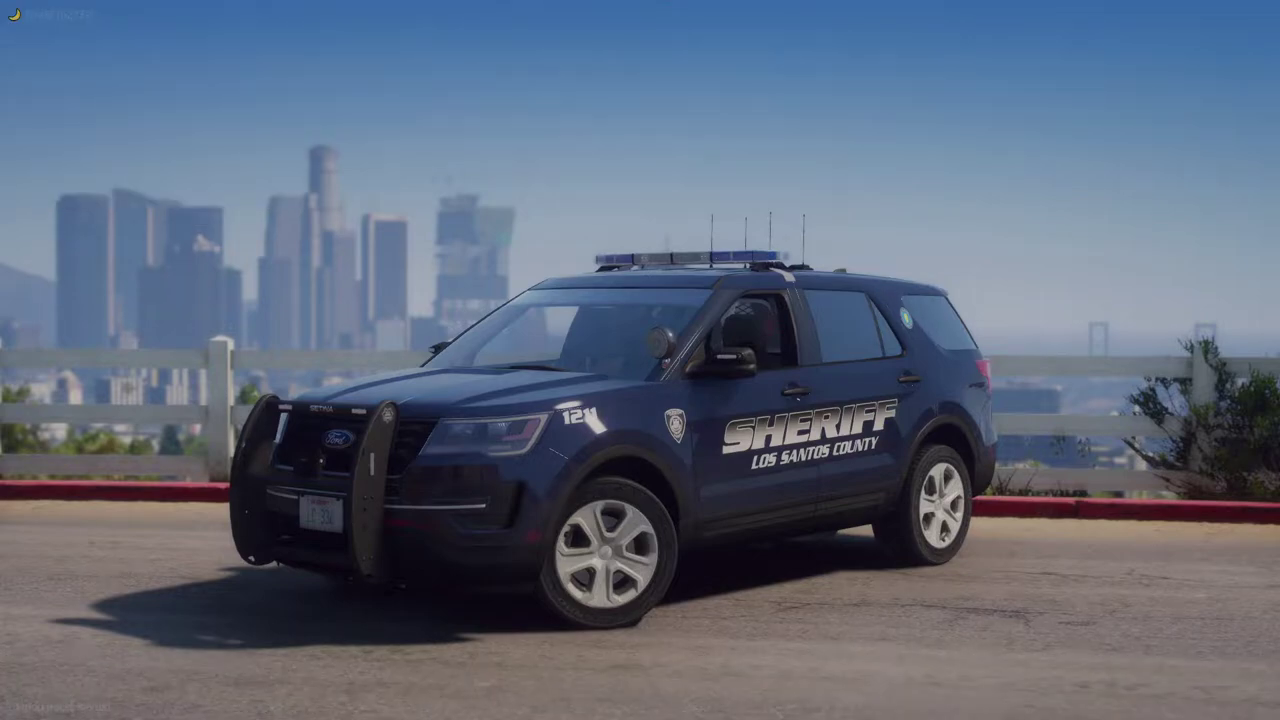